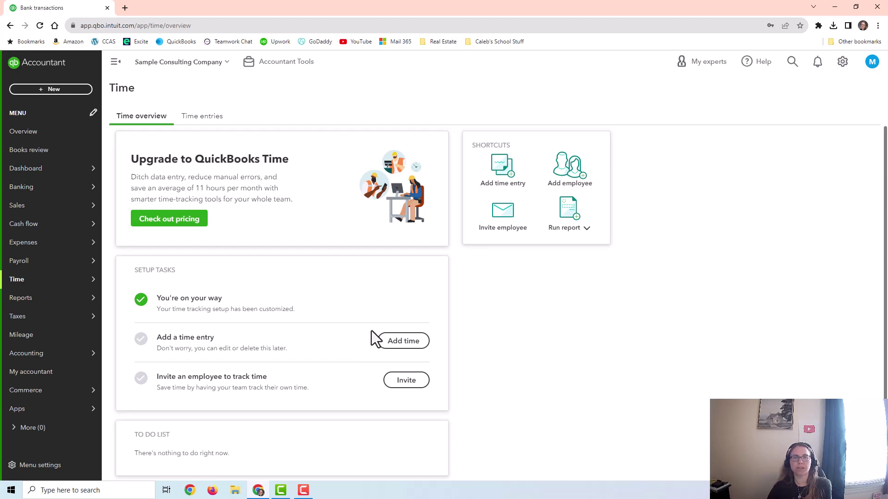
Open Account and settings and start editing the Timesheet section under Time
{"action": "left_click", "coordinate": [843, 62]}
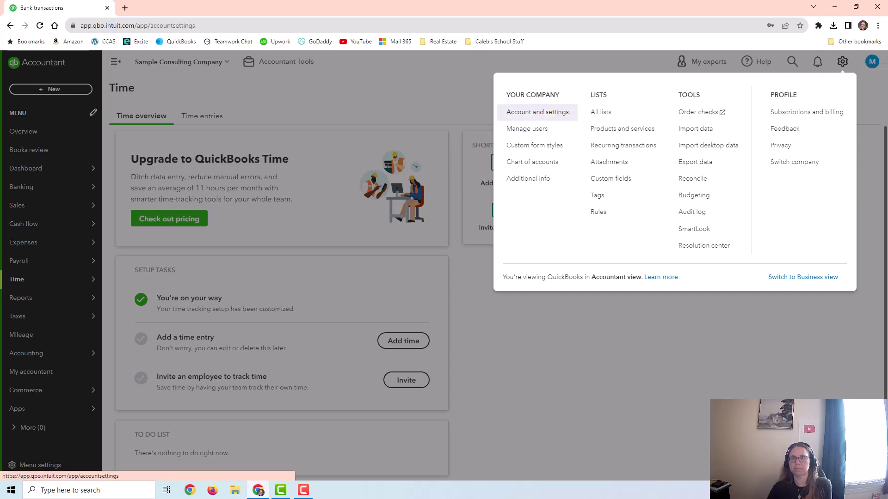
{"action": "left_click", "coordinate": [535, 118]}
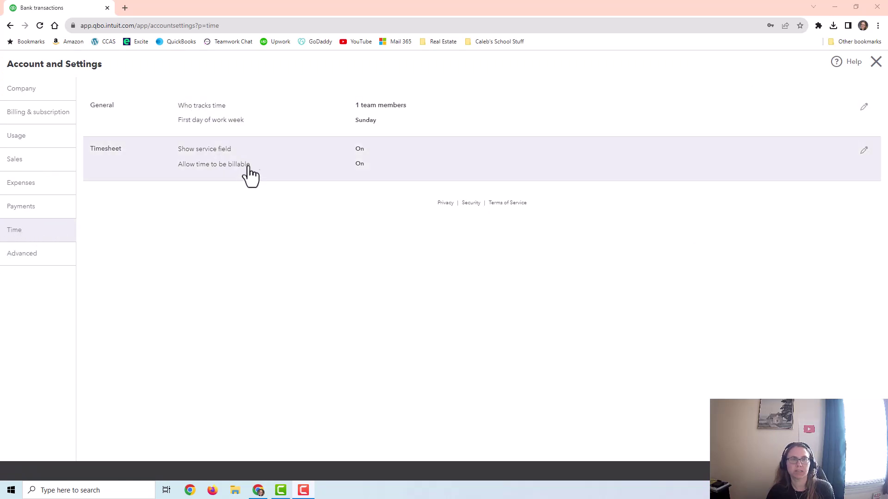
{"action": "left_click", "coordinate": [250, 173]}
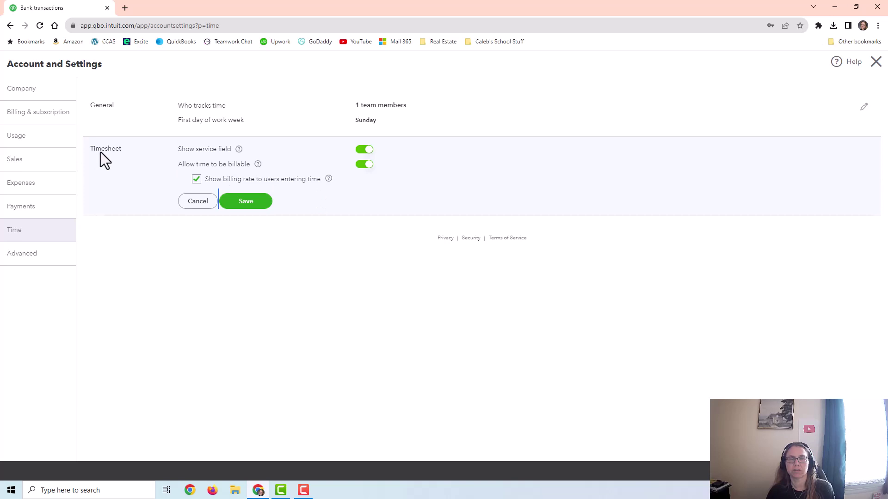
Switch to the Sales settings and edit the Products and services section
{"action": "left_click", "coordinate": [48, 162]}
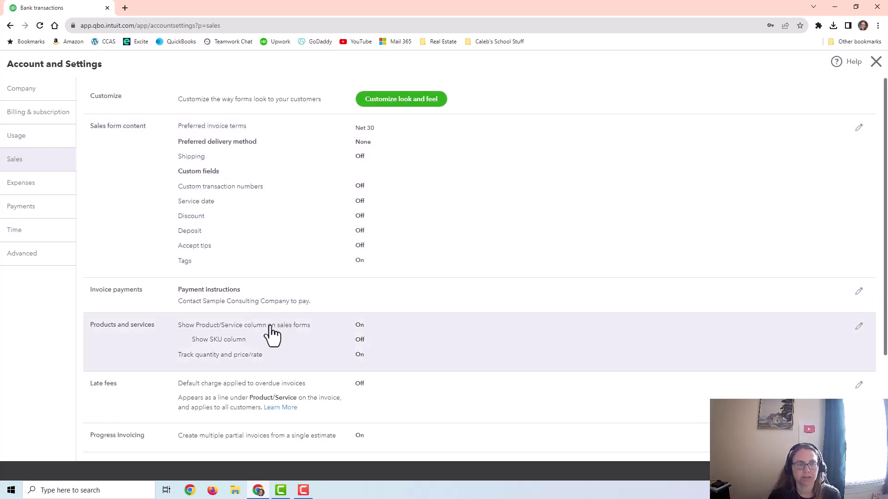
{"action": "scroll", "coordinate": [278, 335], "scroll_direction": "down", "scroll_amount": 3}
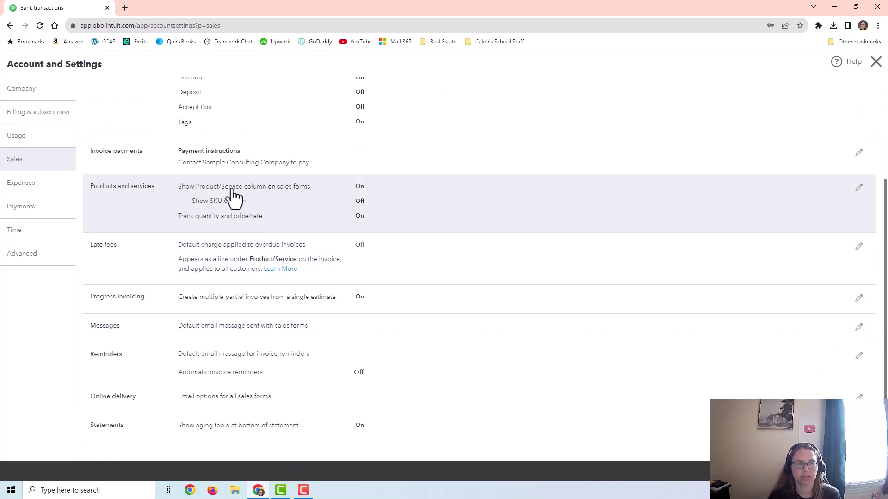
{"action": "left_click", "coordinate": [274, 200]}
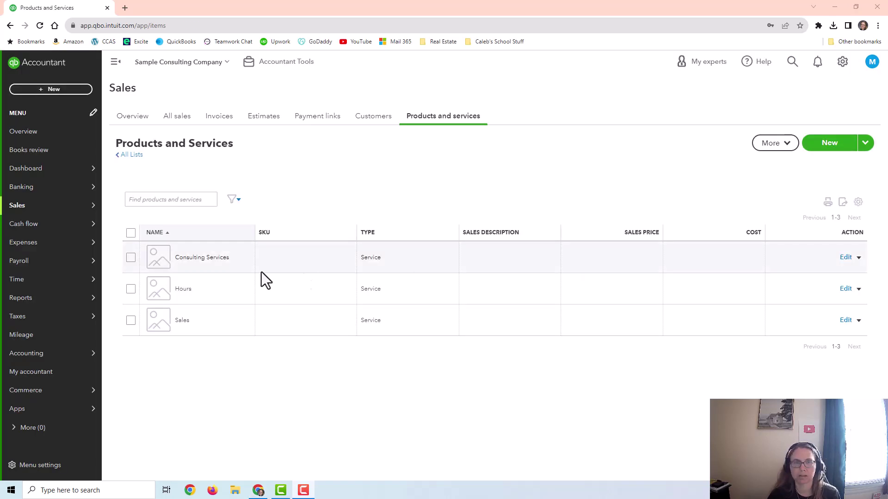
Inspect the Consulting Services item's 0.00 sales rate and close it unchanged
{"action": "left_click_drag", "start_coordinate": [173, 259], "coordinate": [245, 262]}
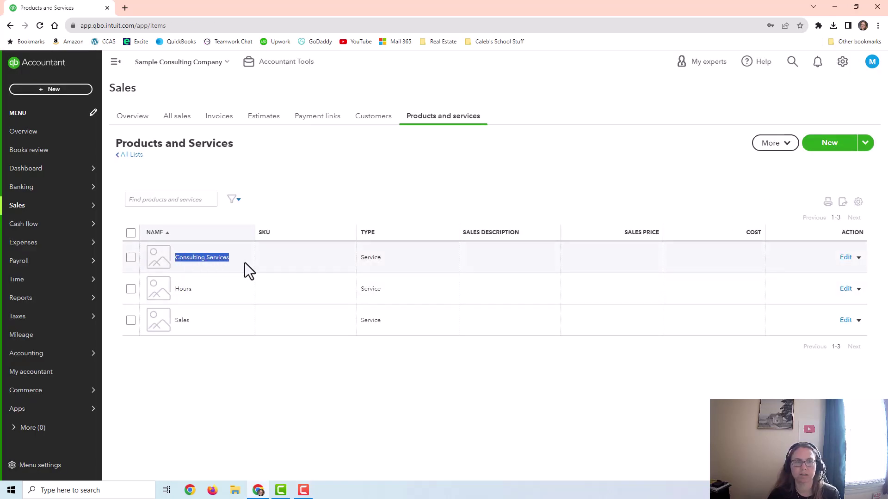
{"action": "left_click", "coordinate": [570, 261]}
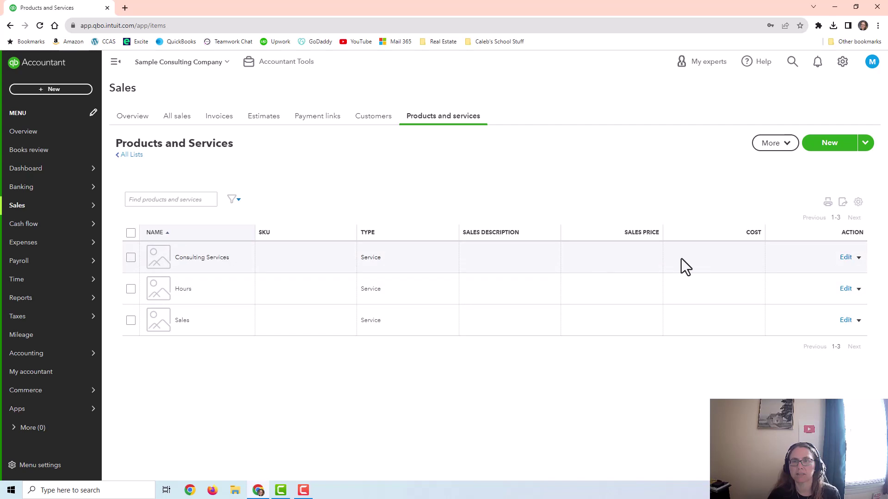
{"action": "left_click", "coordinate": [807, 265]}
{"action": "left_click", "coordinate": [715, 284]}
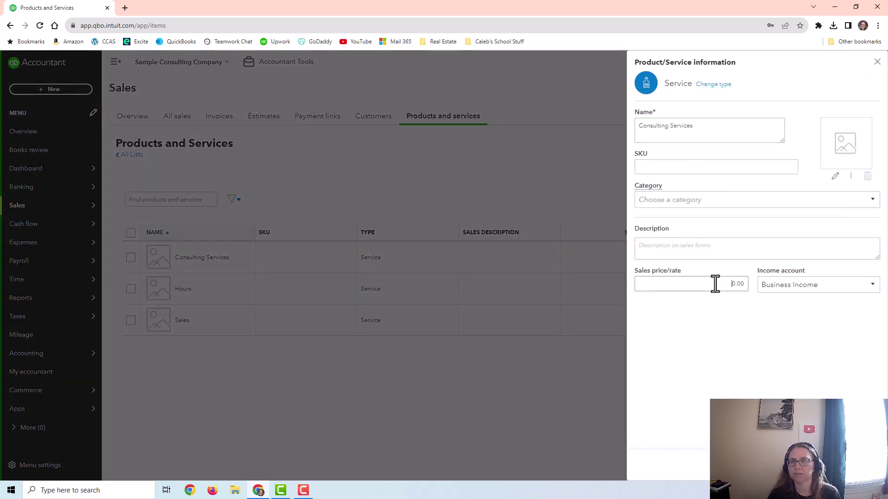
{"action": "left_click_drag", "start_coordinate": [745, 284], "coordinate": [724, 285]}
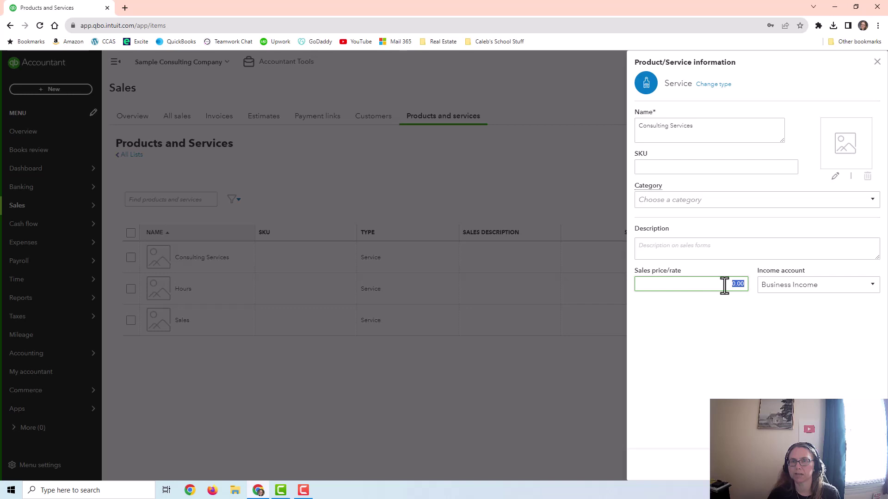
{"action": "left_click", "coordinate": [723, 284]}
{"action": "left_click", "coordinate": [264, 257]}
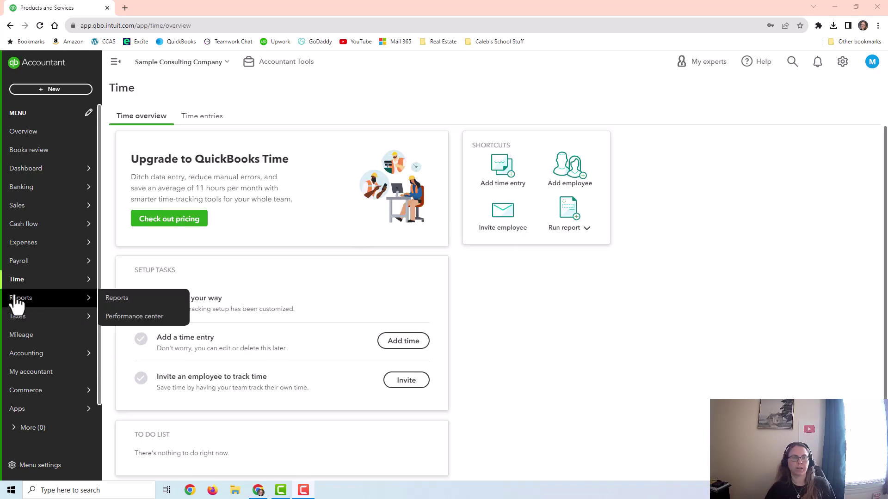
Start a new time entry for the test employee
{"action": "mouse_move", "coordinate": [19, 282]}
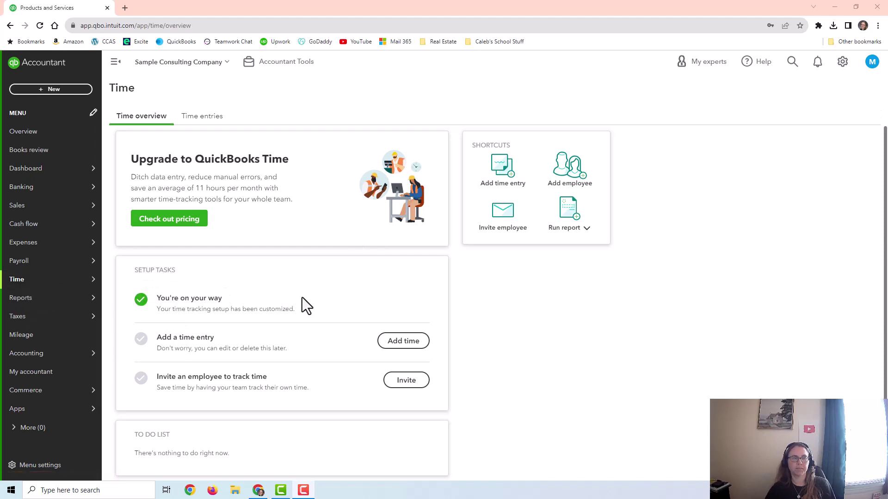
{"action": "left_click", "coordinate": [402, 345]}
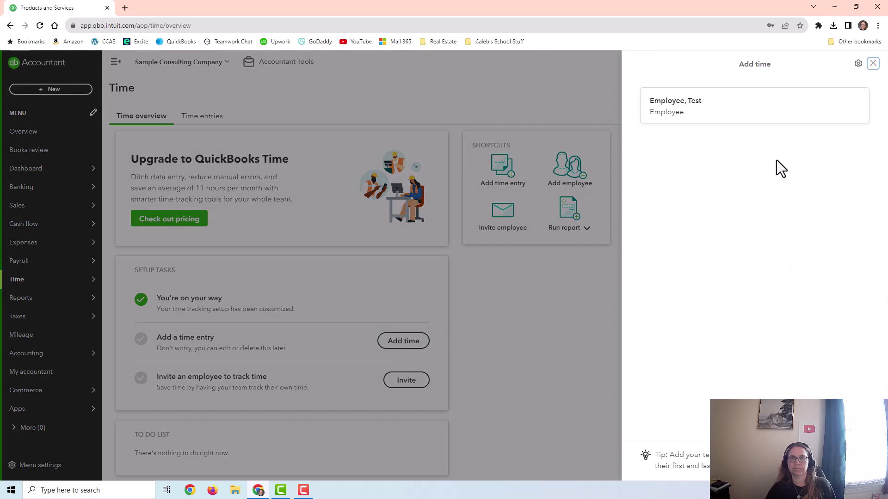
{"action": "left_click", "coordinate": [700, 116]}
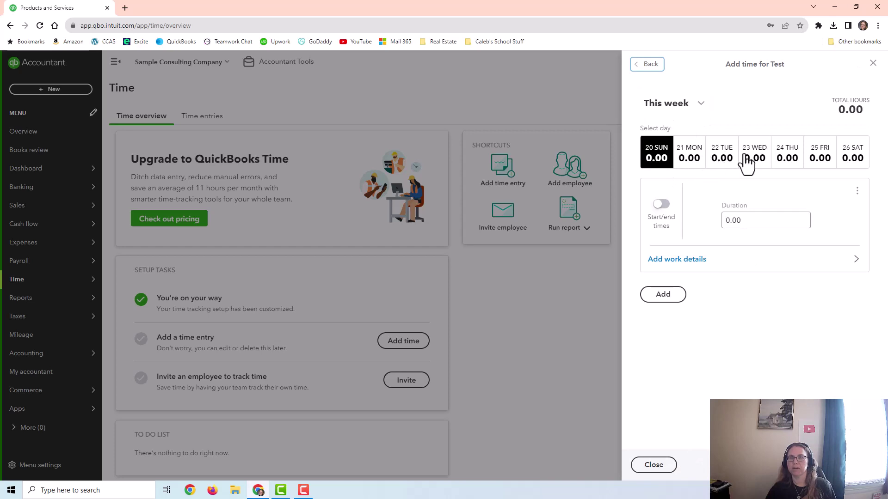
Set a custom week of 20–26 August 2023 and select Monday the 21st
{"action": "left_click", "coordinate": [682, 107]}
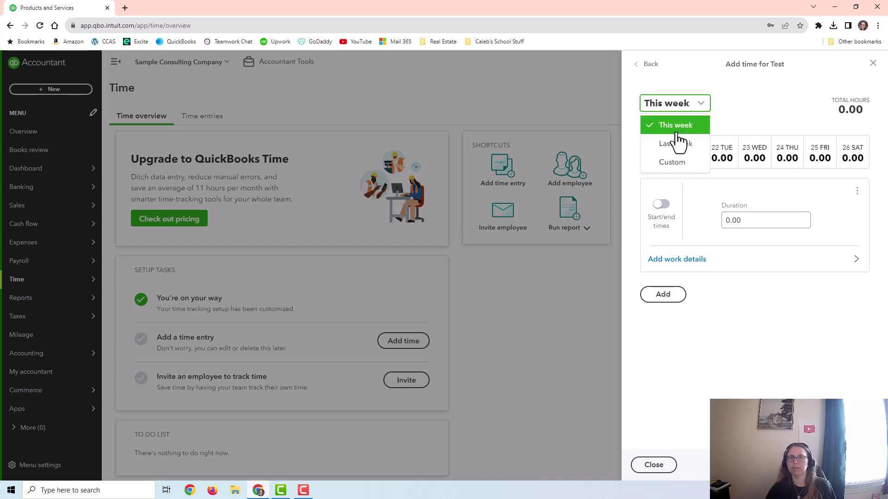
{"action": "left_click", "coordinate": [819, 159]}
{"action": "left_click", "coordinate": [755, 159]}
{"action": "left_click", "coordinate": [787, 160]}
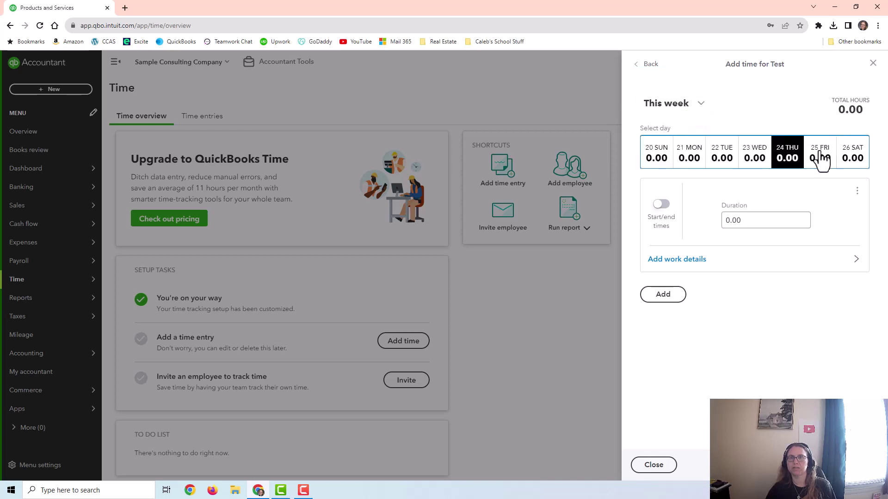
{"action": "left_click", "coordinate": [852, 160]}
{"action": "left_click", "coordinate": [699, 162]}
{"action": "left_click", "coordinate": [656, 158]}
{"action": "left_click", "coordinate": [668, 105]}
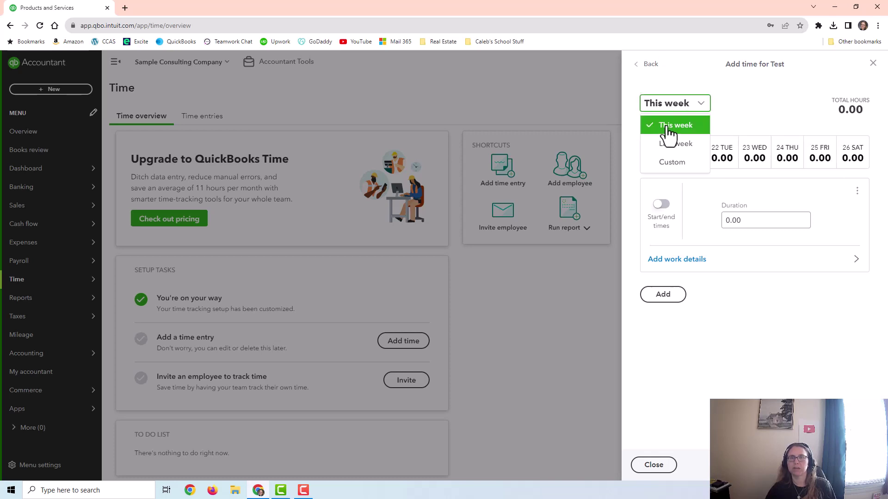
{"action": "left_click", "coordinate": [663, 162]}
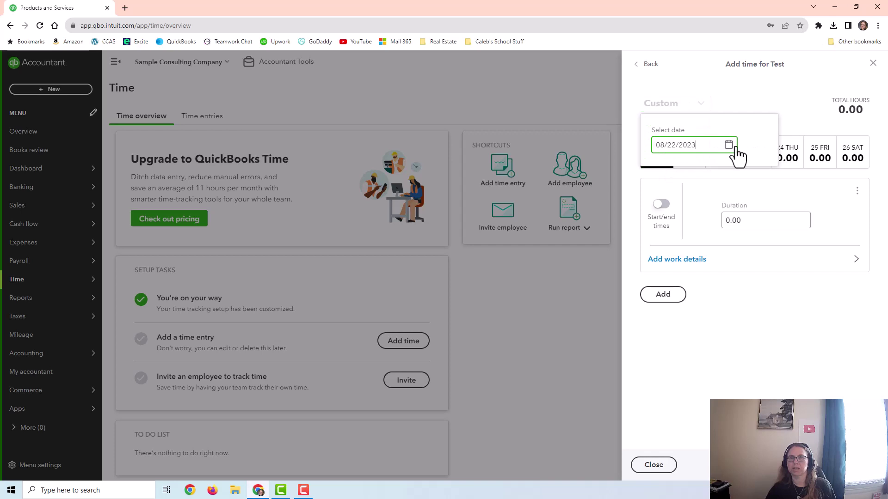
{"action": "left_click", "coordinate": [728, 145]}
{"action": "left_click", "coordinate": [665, 172]}
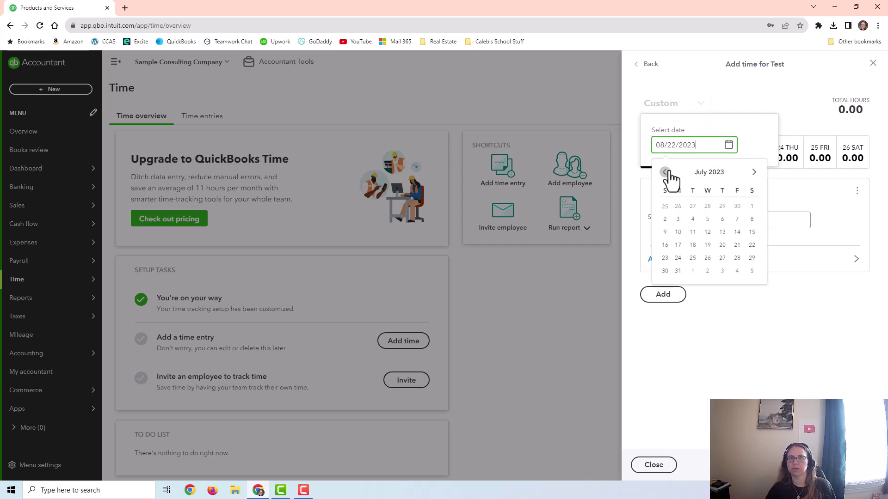
{"action": "left_click", "coordinate": [754, 172]}
{"action": "left_click", "coordinate": [753, 172]}
{"action": "left_click", "coordinate": [679, 161]}
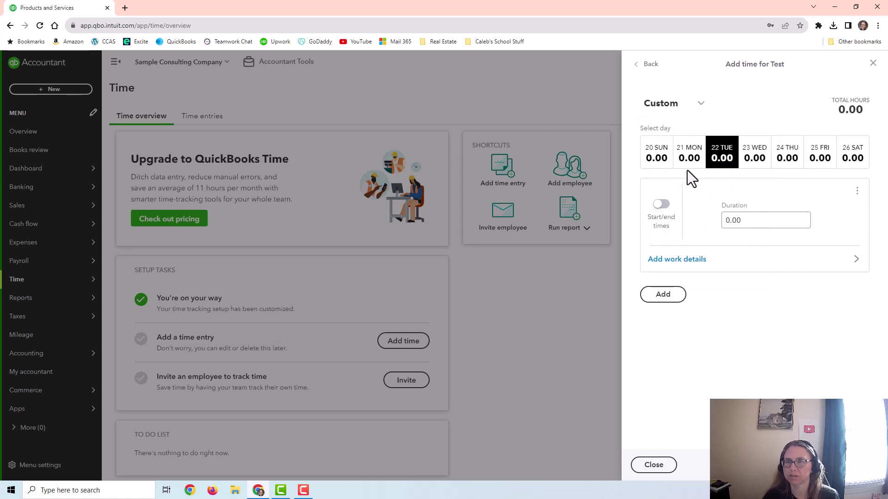
{"action": "left_click", "coordinate": [688, 157]}
Try start and end times, then return to entering a plain duration
{"action": "left_click", "coordinate": [743, 220]}
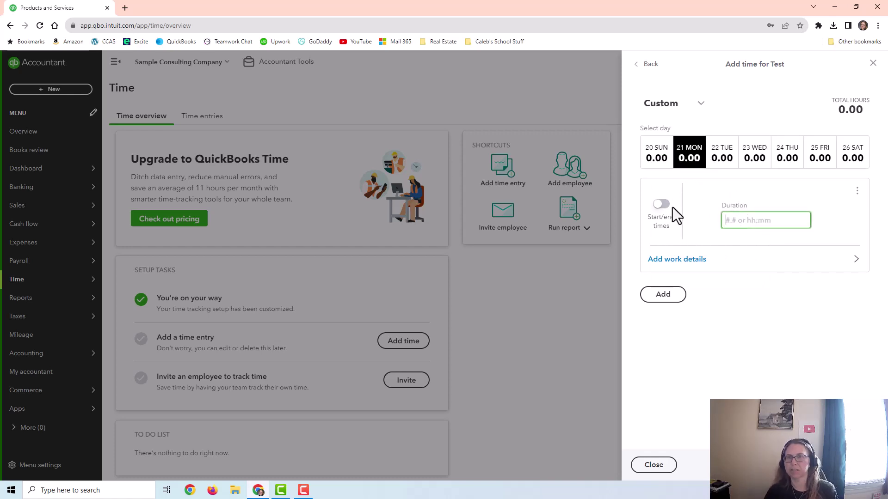
{"action": "left_click", "coordinate": [662, 205]}
{"action": "left_click", "coordinate": [723, 220]}
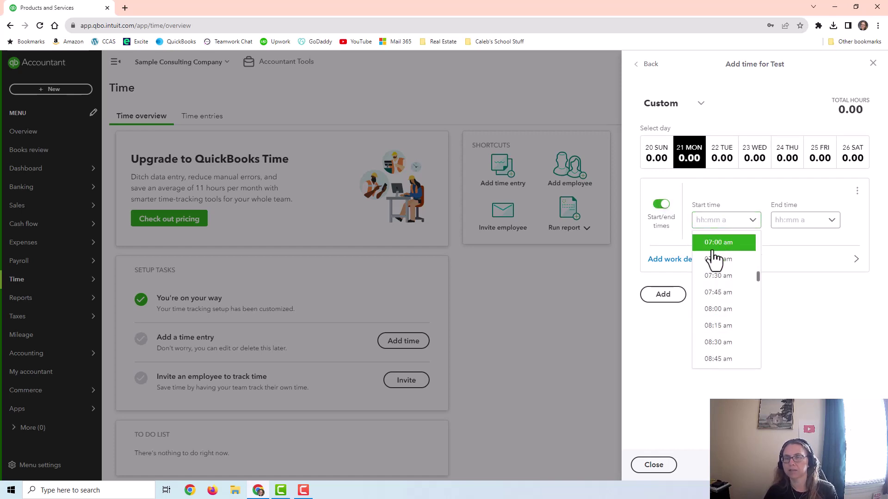
{"action": "left_click", "coordinate": [713, 245]}
{"action": "left_click", "coordinate": [711, 220]}
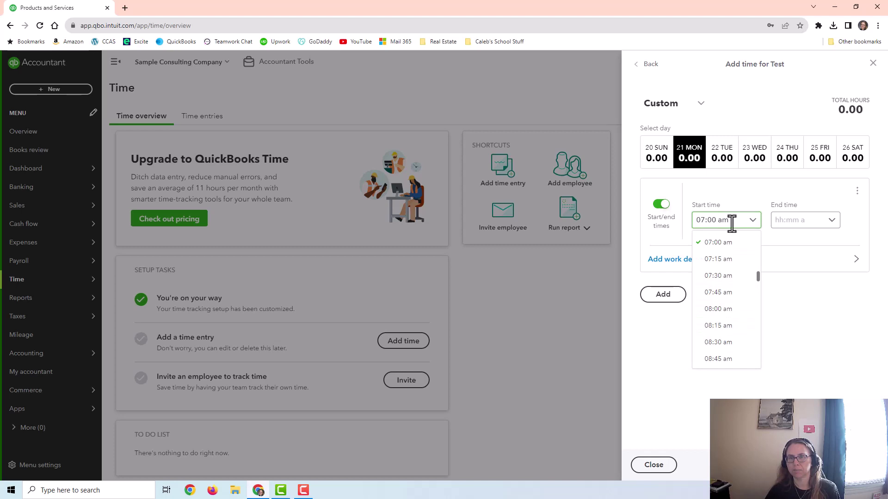
{"action": "left_click", "coordinate": [710, 219]}
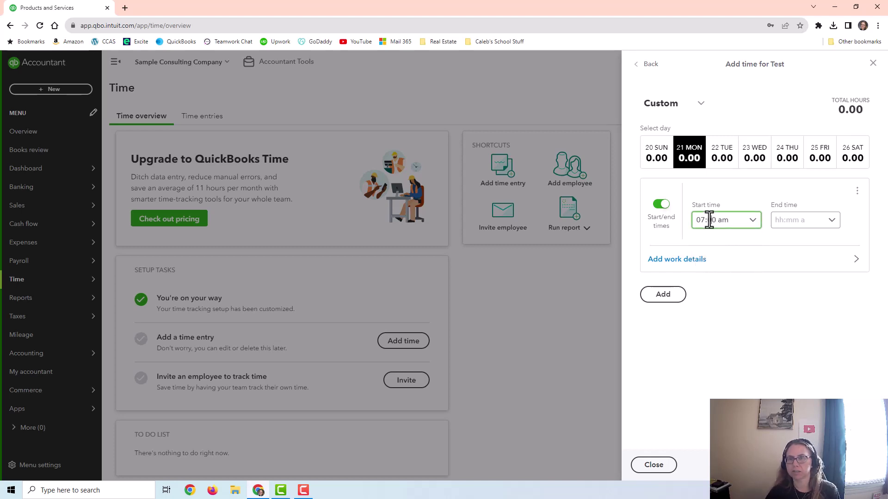
{"action": "type", "text": "6"}
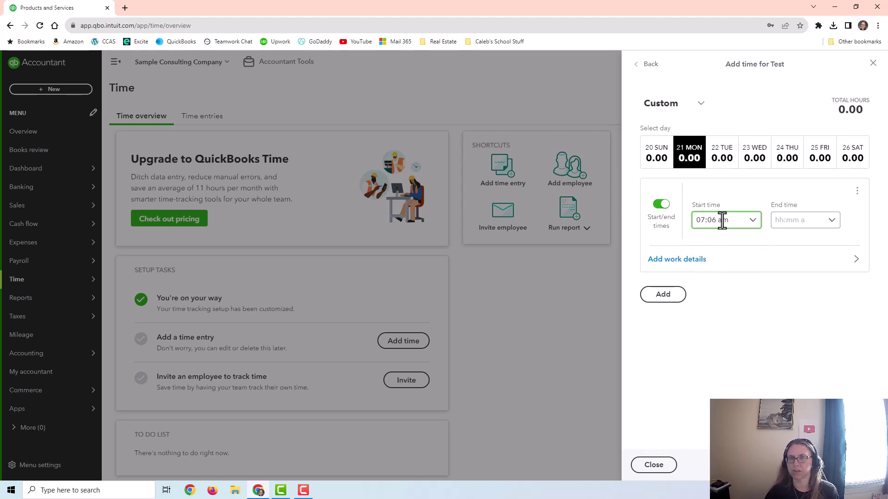
{"action": "key", "text": "Tab"}
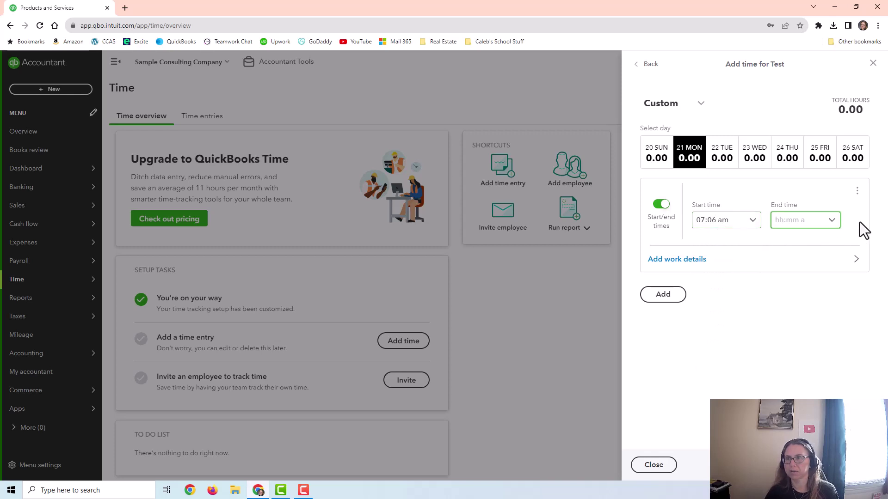
{"action": "left_click", "coordinate": [833, 222]}
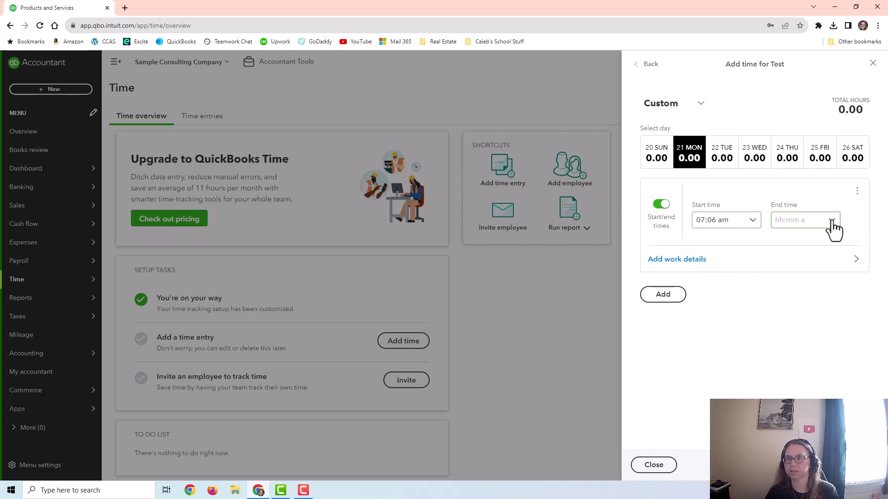
{"action": "left_click", "coordinate": [659, 213]}
{"action": "left_click", "coordinate": [659, 211]}
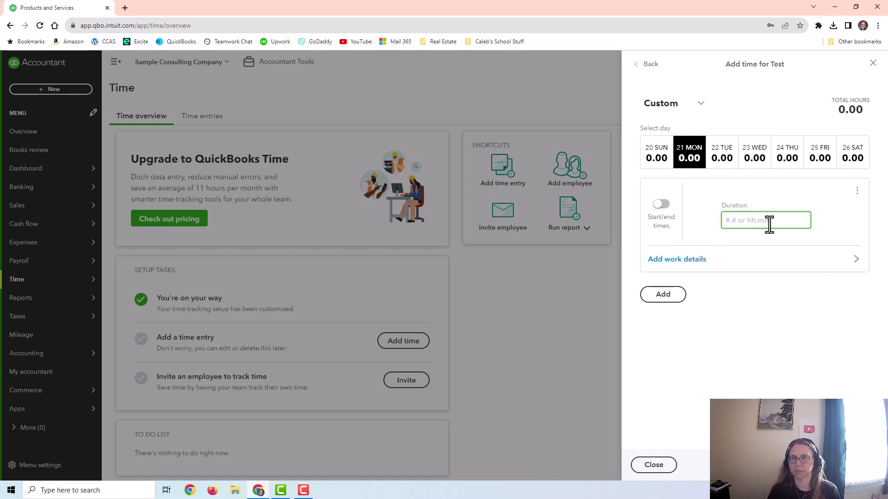
Log 1:00 hour for Test Customer 1 as billable Consulting Services
{"action": "type", "text": "1:00"}
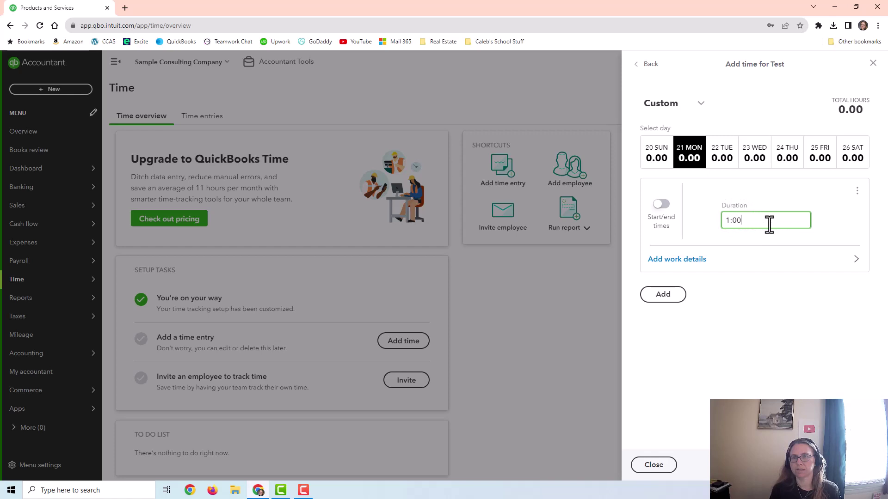
{"action": "left_click", "coordinate": [719, 266]}
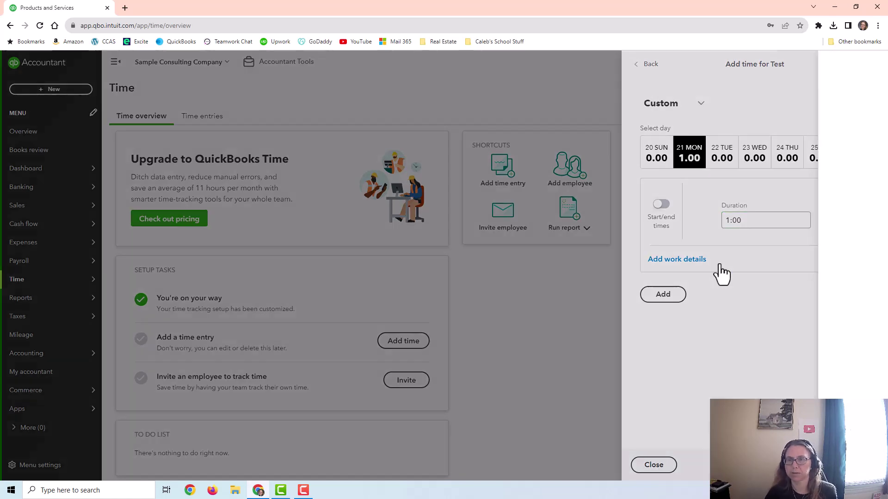
{"action": "left_click", "coordinate": [727, 183]}
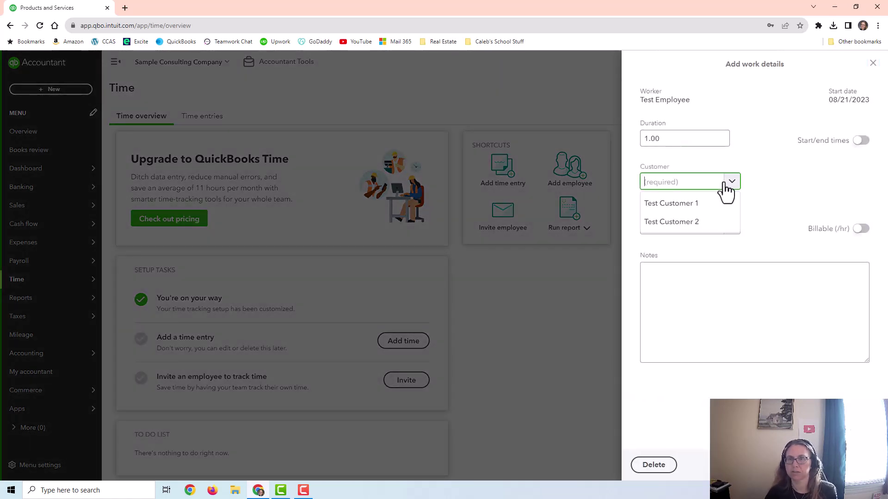
{"action": "left_click", "coordinate": [693, 203]}
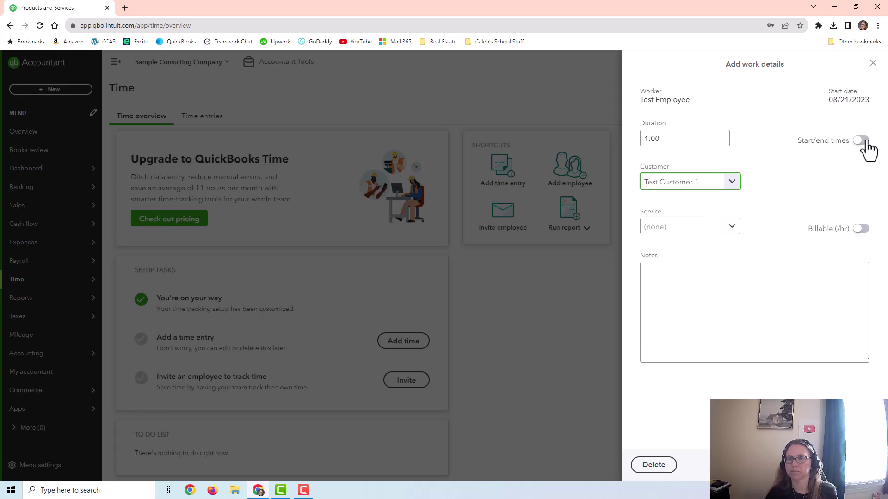
{"action": "left_click", "coordinate": [698, 229]}
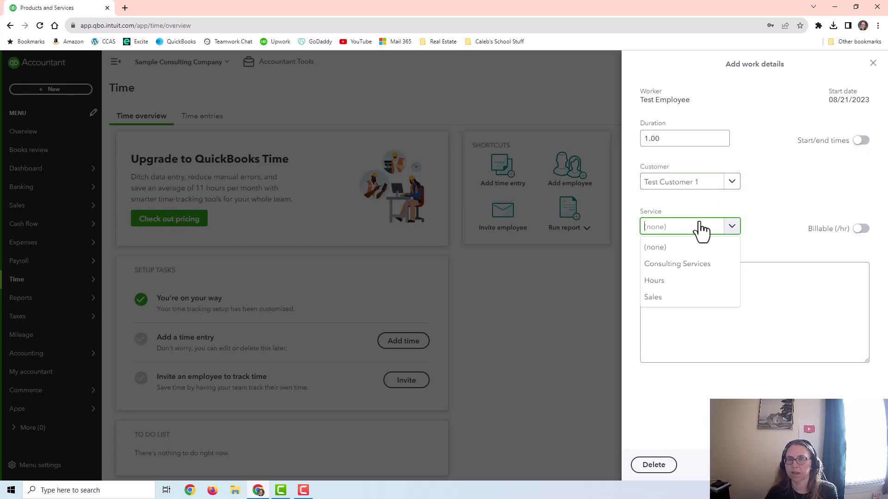
{"action": "left_click", "coordinate": [681, 270]}
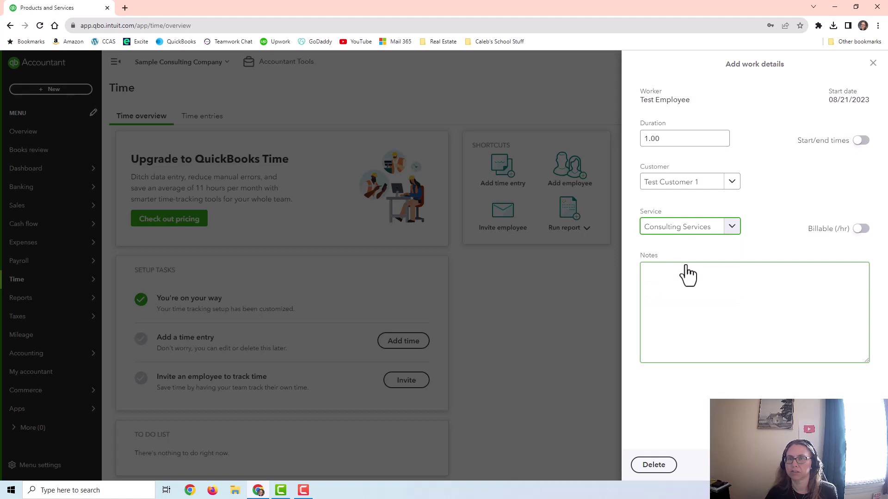
{"action": "left_click", "coordinate": [861, 230]}
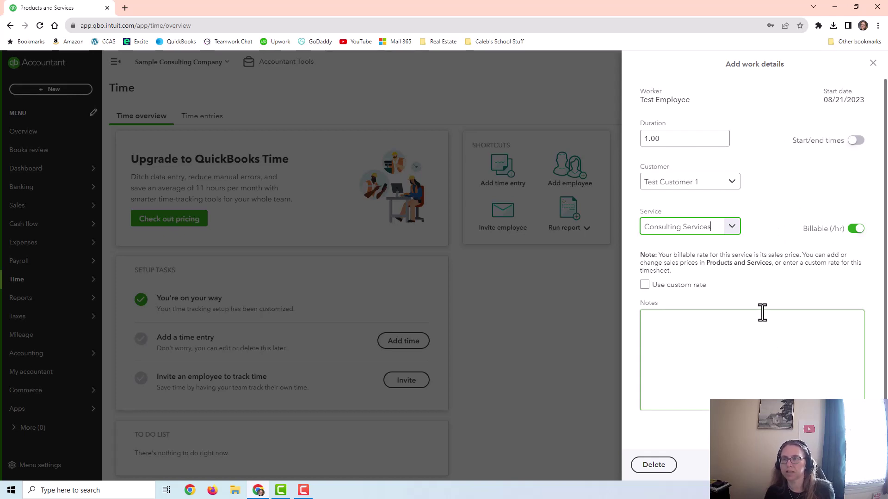
Keep the hour billable and charge a custom rate of 100
{"action": "left_click", "coordinate": [855, 231]}
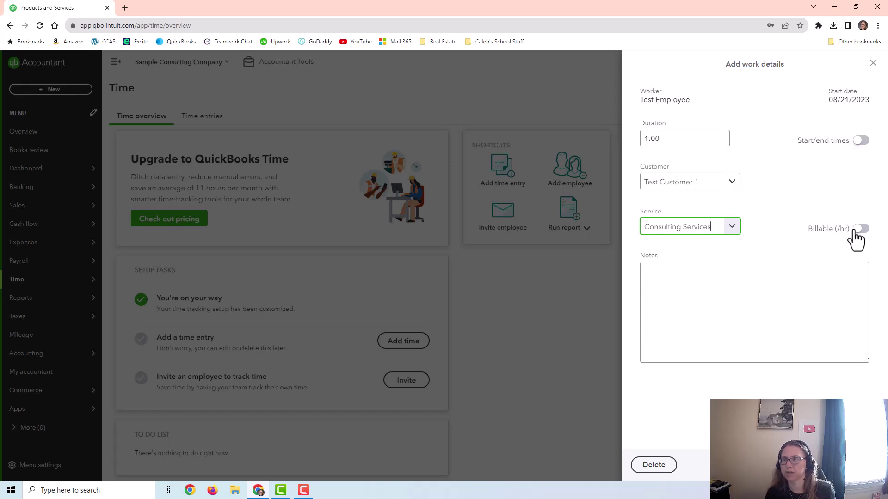
{"action": "left_click", "coordinate": [822, 275]}
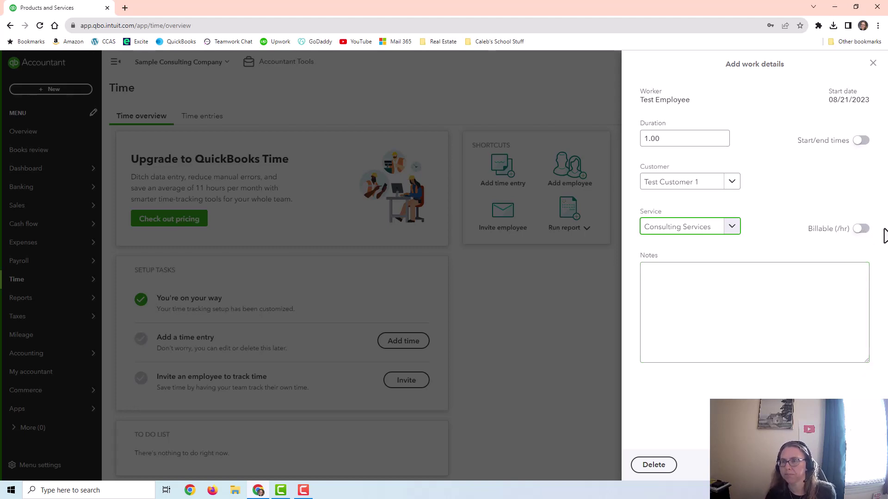
{"action": "left_click", "coordinate": [862, 229]}
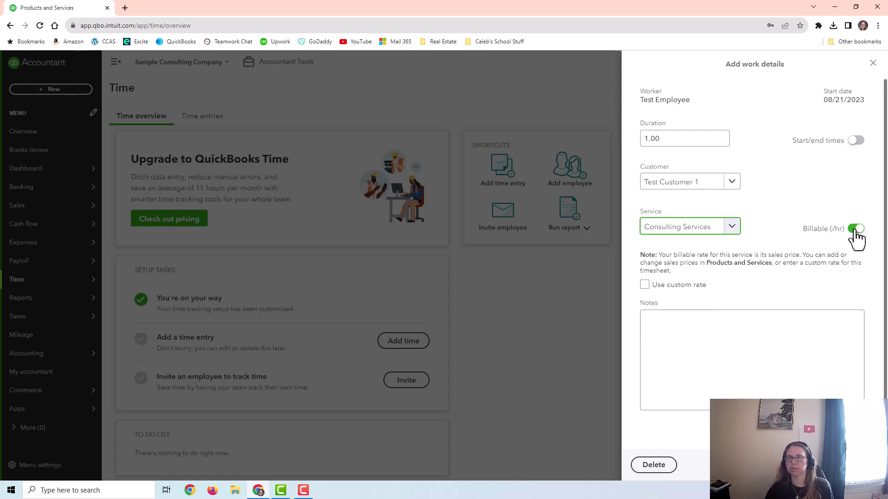
{"action": "left_click", "coordinate": [646, 286]}
{"action": "left_click", "coordinate": [691, 320]}
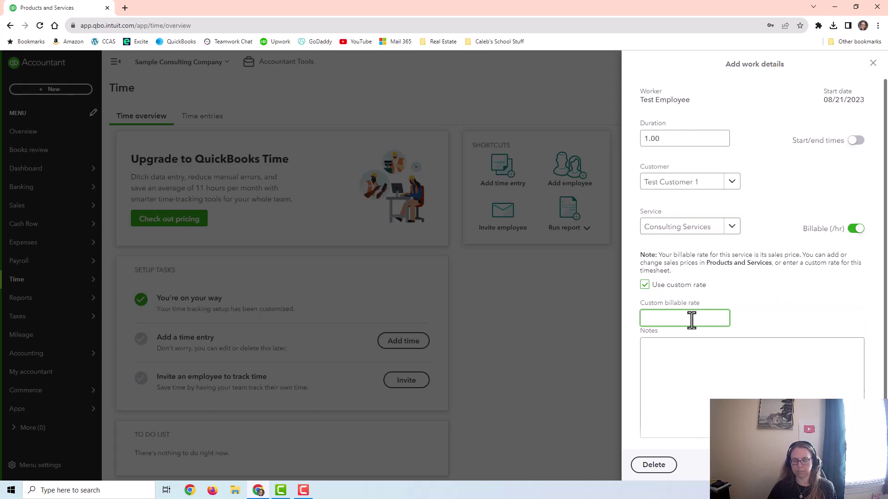
{"action": "type", "text": "100"}
Add the note 'Consulting session #1' and save the time entry
{"action": "left_click", "coordinate": [698, 388]}
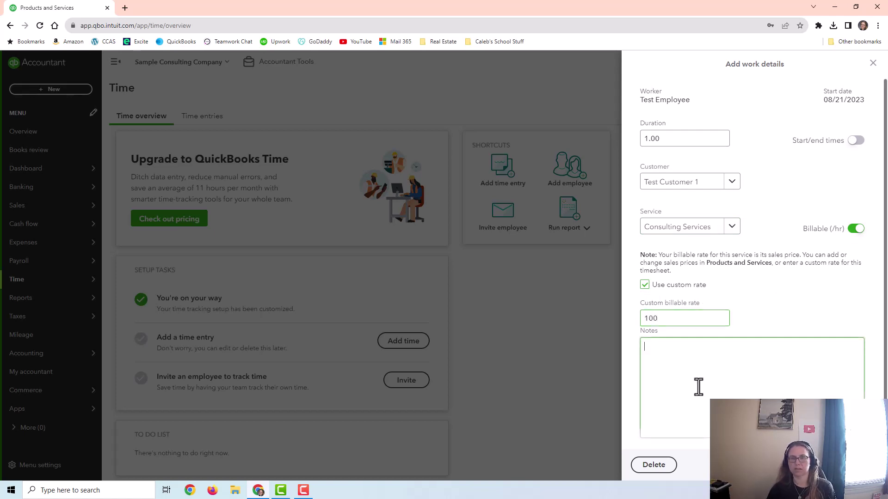
{"action": "type", "text": "Con"}
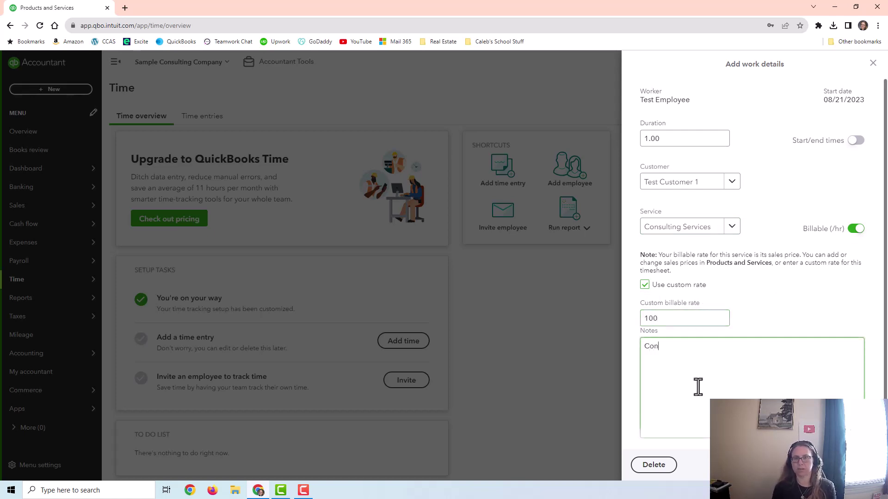
{"action": "type", "text": "sult"}
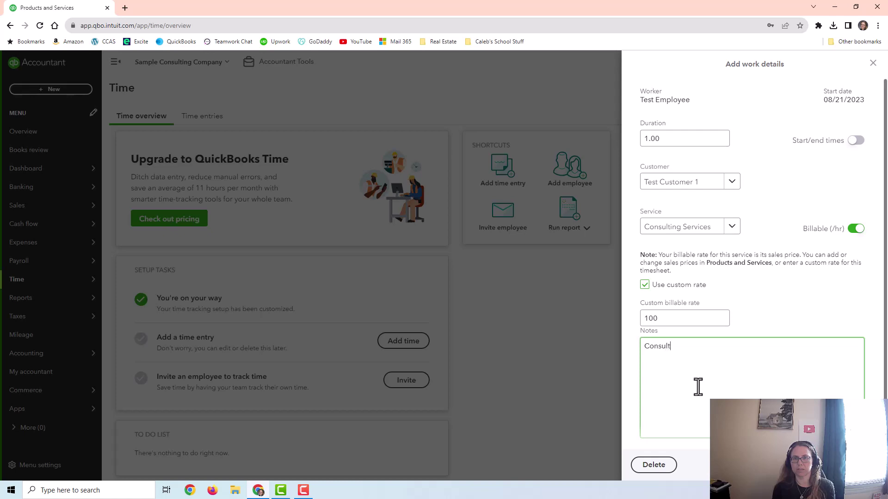
{"action": "type", "text": "ing session #1"}
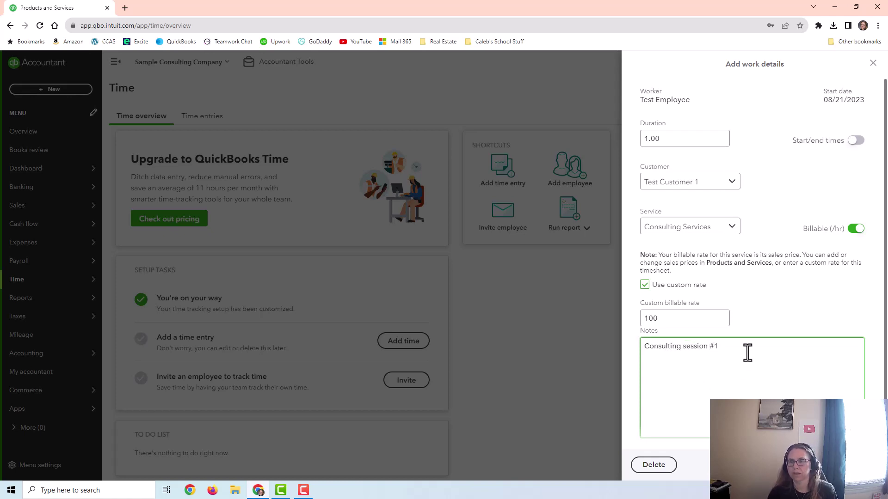
{"action": "left_click_drag", "start_coordinate": [747, 351], "coordinate": [646, 348]}
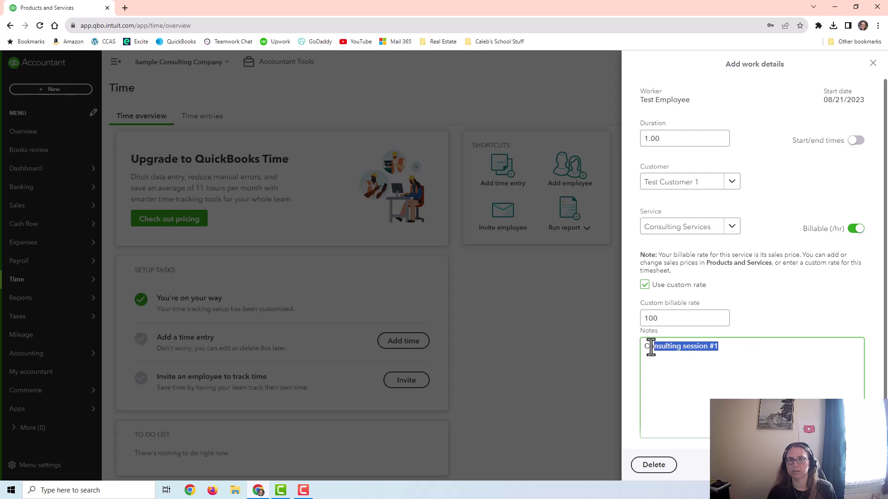
{"action": "left_click_drag", "start_coordinate": [747, 351], "coordinate": [753, 373]}
{"action": "left_click", "coordinate": [748, 361]}
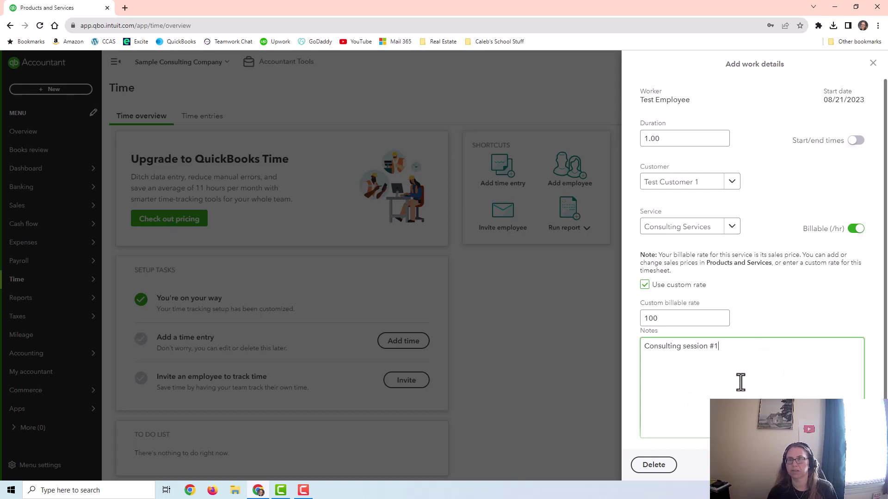
{"action": "left_click", "coordinate": [841, 465]}
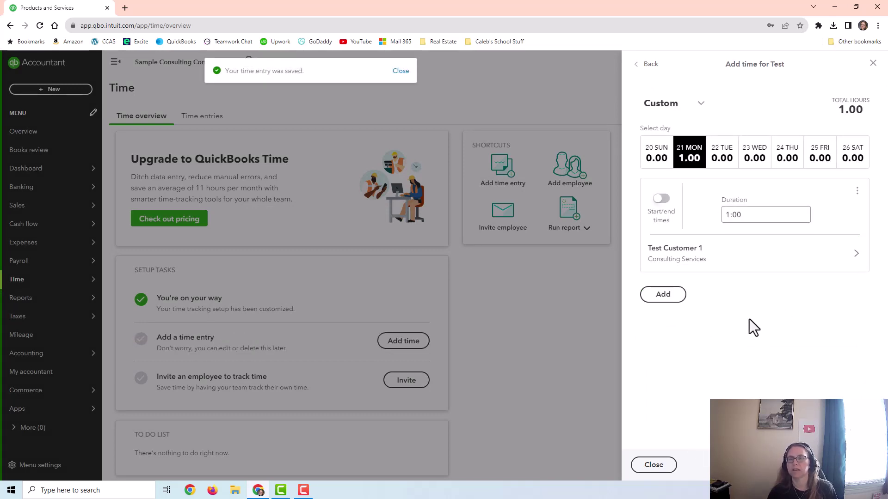
Add a second 2:00 entry for Test Customer 2 as billable Consulting Services
{"action": "left_click", "coordinate": [660, 299]}
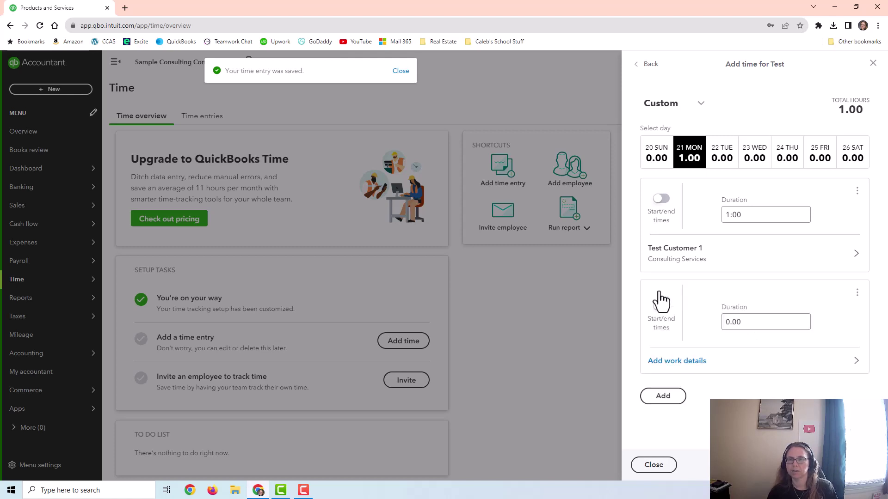
{"action": "left_click", "coordinate": [769, 321]}
{"action": "type", "text": "2:00"}
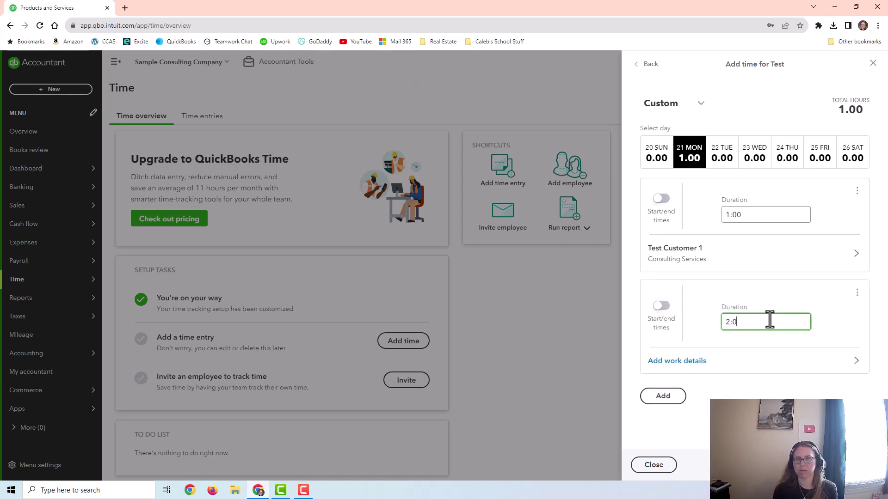
{"action": "left_click", "coordinate": [748, 369]}
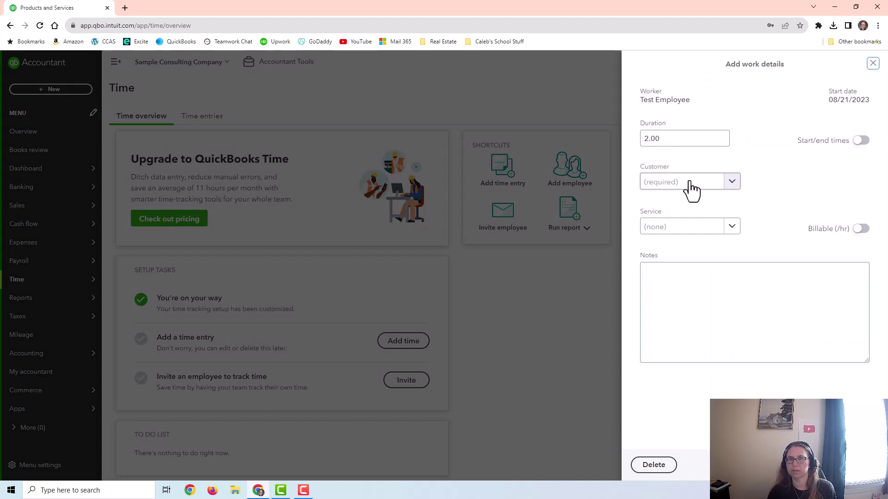
{"action": "left_click", "coordinate": [689, 185]}
{"action": "left_click", "coordinate": [690, 222]}
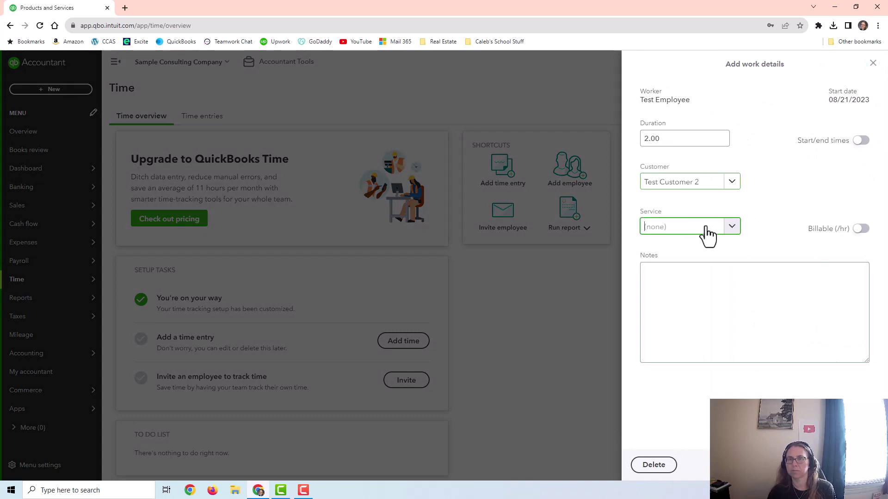
{"action": "left_click", "coordinate": [707, 228]}
{"action": "left_click", "coordinate": [694, 262]}
{"action": "left_click", "coordinate": [859, 229]}
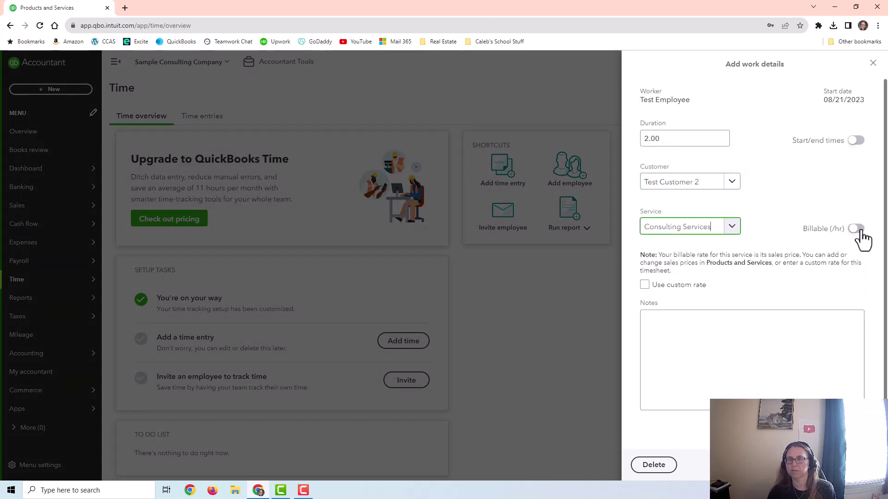
Set a custom rate of 120 and note 'Extended Consulting Session #1'
{"action": "left_click", "coordinate": [646, 285]}
{"action": "left_click", "coordinate": [672, 316]}
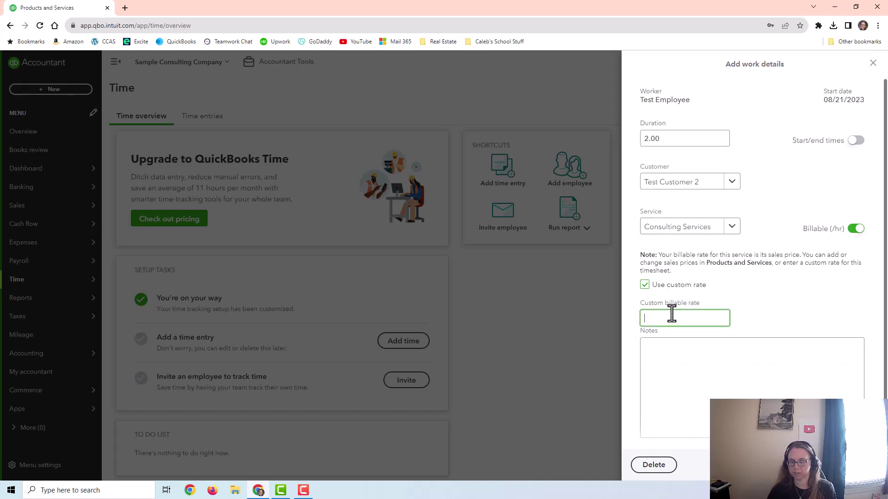
{"action": "type", "text": "120"}
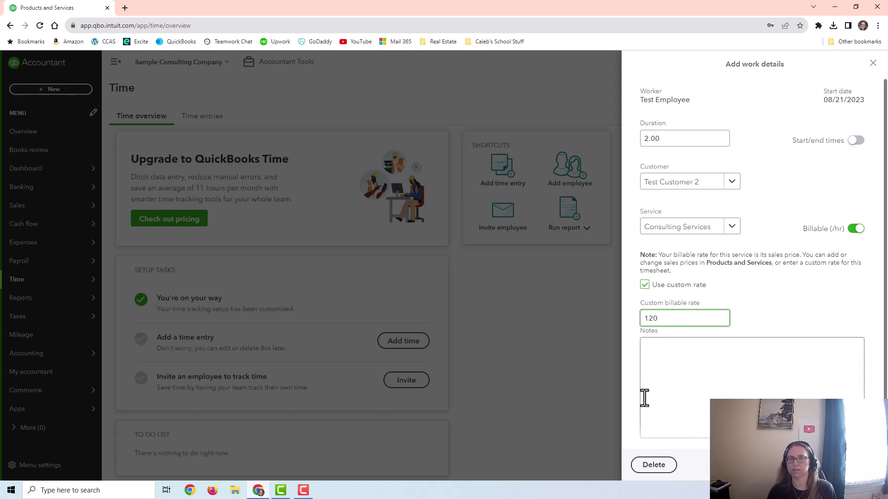
{"action": "left_click", "coordinate": [692, 384]}
{"action": "type", "text": "Consu"}
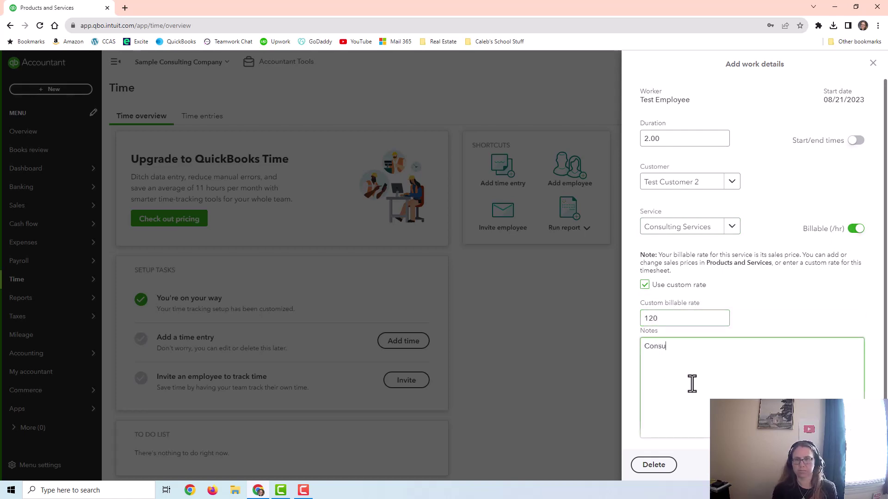
{"action": "type", "text": "l"}
{"action": "key", "text": "BackSpace"}
{"action": "key", "text": "BackSpace"}
{"action": "key", "text": "BackSpace"}
{"action": "key", "text": "BackSpace"}
{"action": "key", "text": "BackSpace"}
{"action": "key", "text": "BackSpace"}
{"action": "type", "text": "Exte"}
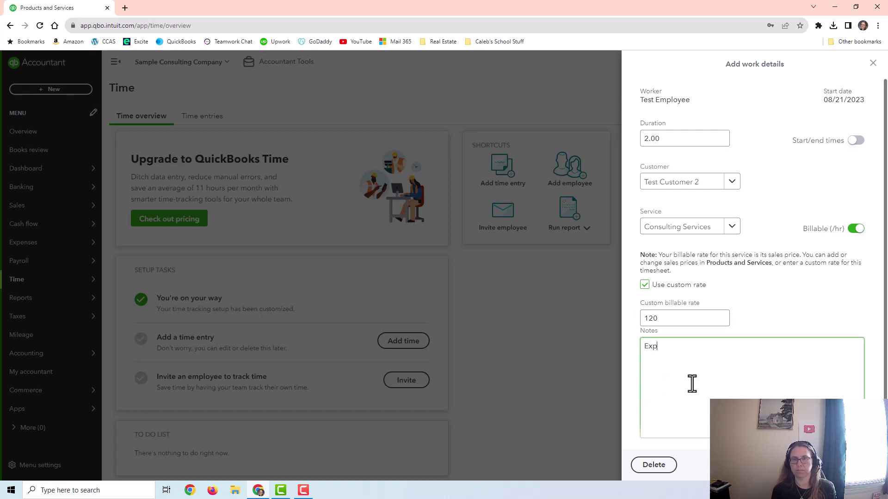
{"action": "type", "text": "nded Con"}
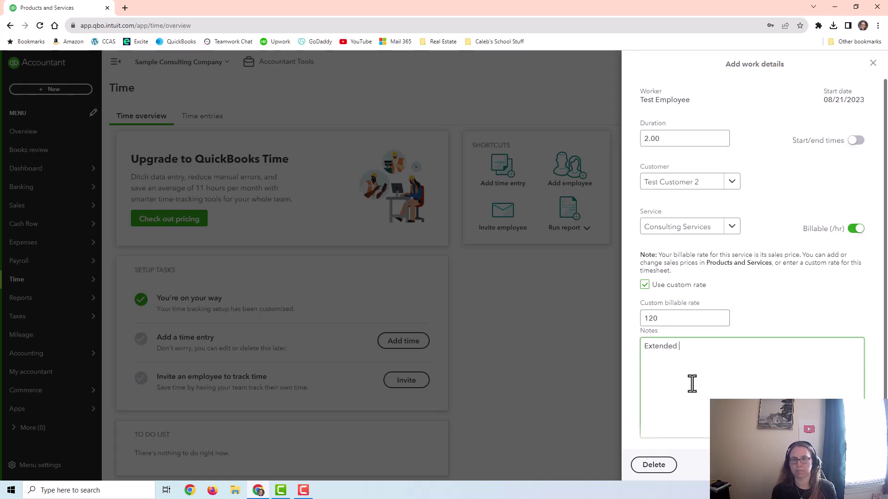
{"action": "type", "text": "sulting Session #1"}
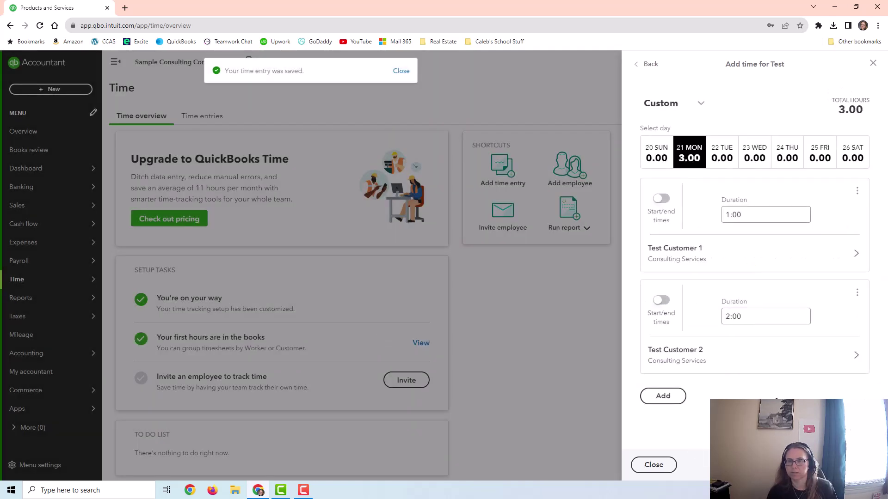
Add a 1:00 Tuesday 22 entry for Test Customer 1, noting it as session #2
{"action": "left_click", "coordinate": [722, 162]}
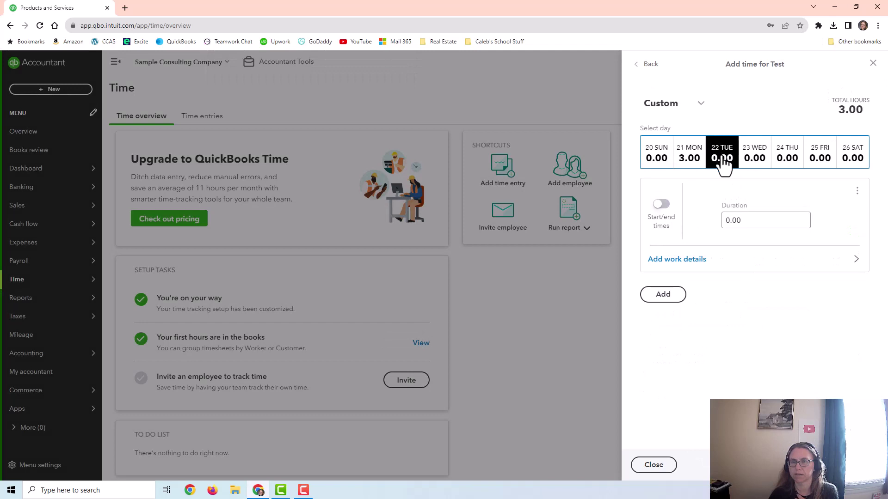
{"action": "left_click", "coordinate": [750, 219]}
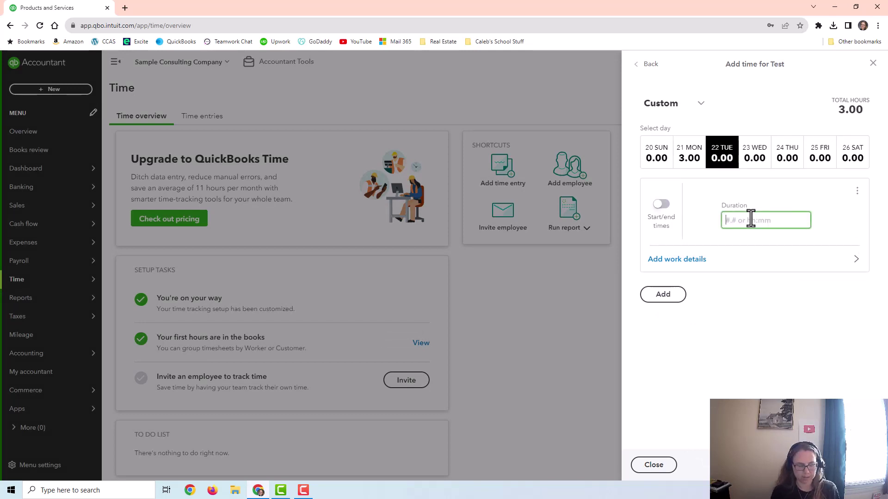
{"action": "type", "text": "1:00"}
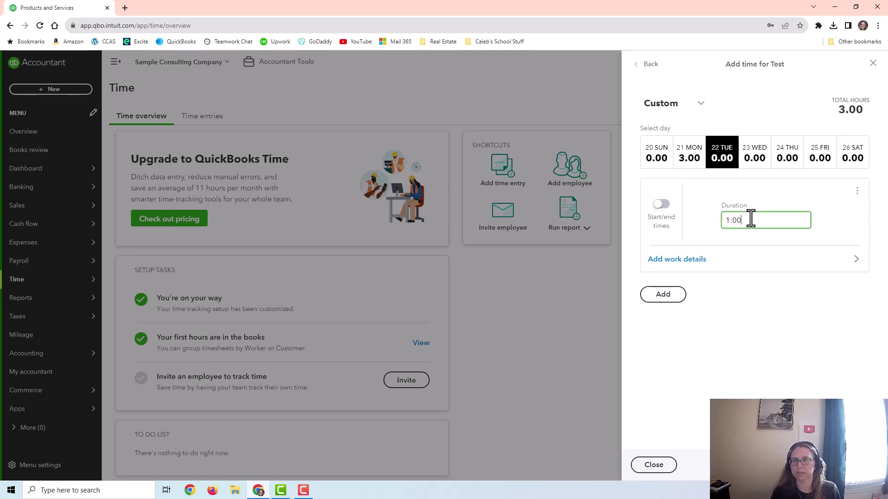
{"action": "left_click", "coordinate": [733, 257]}
{"action": "left_click", "coordinate": [698, 184]}
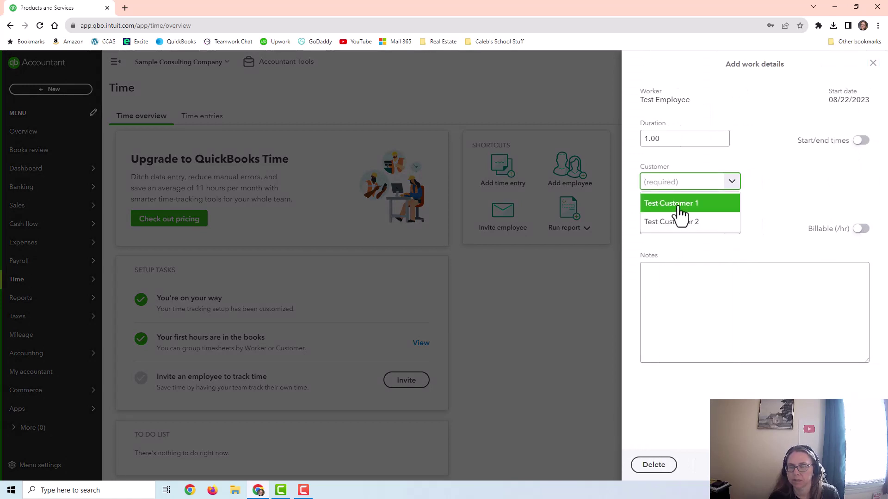
{"action": "left_click", "coordinate": [679, 203]}
{"action": "type", "text": "#"}
{"action": "type", "text": "2"}
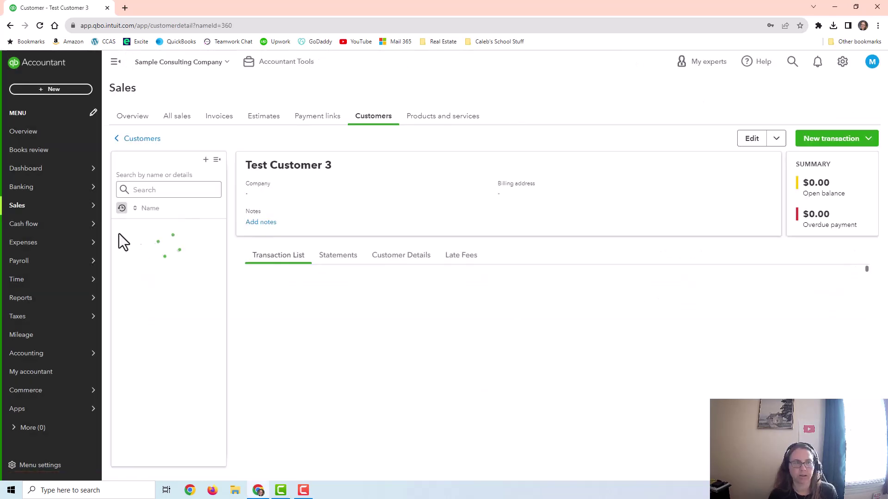
Start a new 3.00-hour time entry for the test employee on Tuesday the 22nd
{"action": "mouse_move", "coordinate": [23, 319]}
{"action": "left_click", "coordinate": [51, 279]}
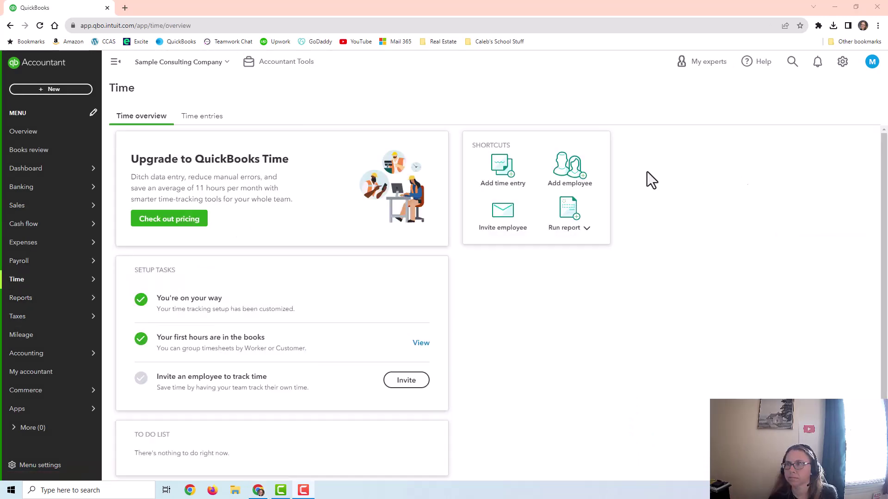
{"action": "left_click", "coordinate": [516, 171]}
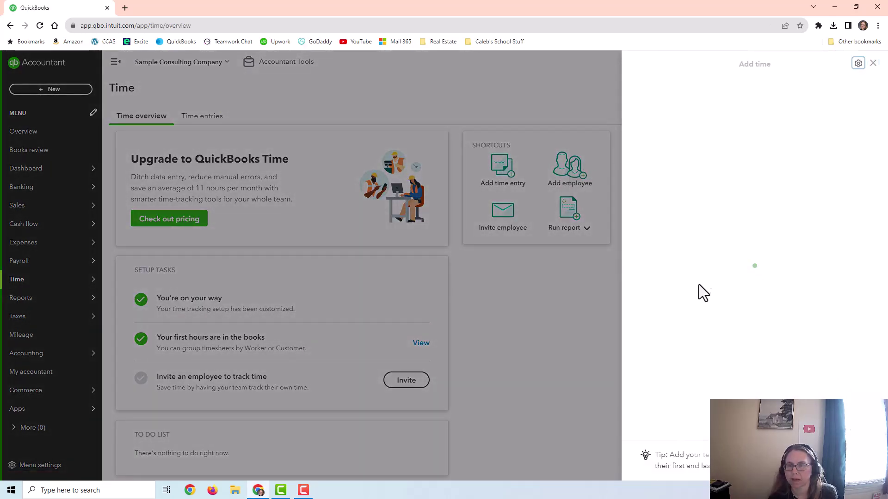
{"action": "left_click", "coordinate": [733, 114]}
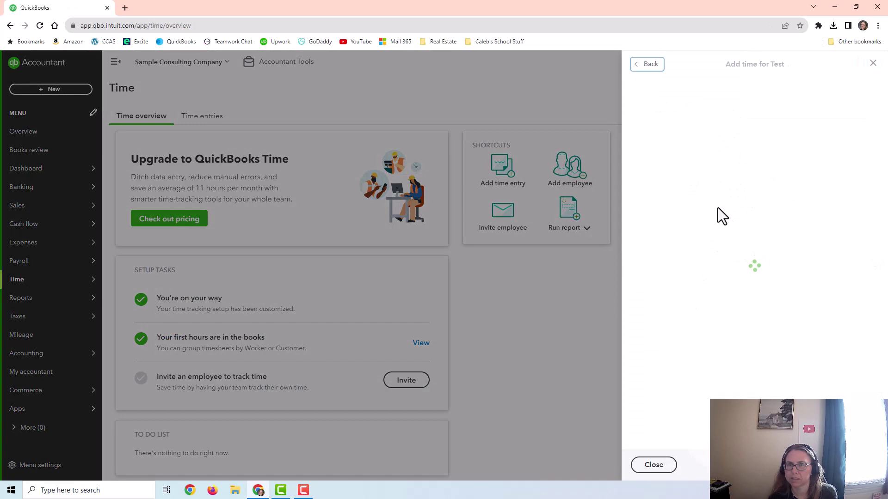
{"action": "left_click", "coordinate": [714, 158]}
{"action": "left_click", "coordinate": [751, 319]}
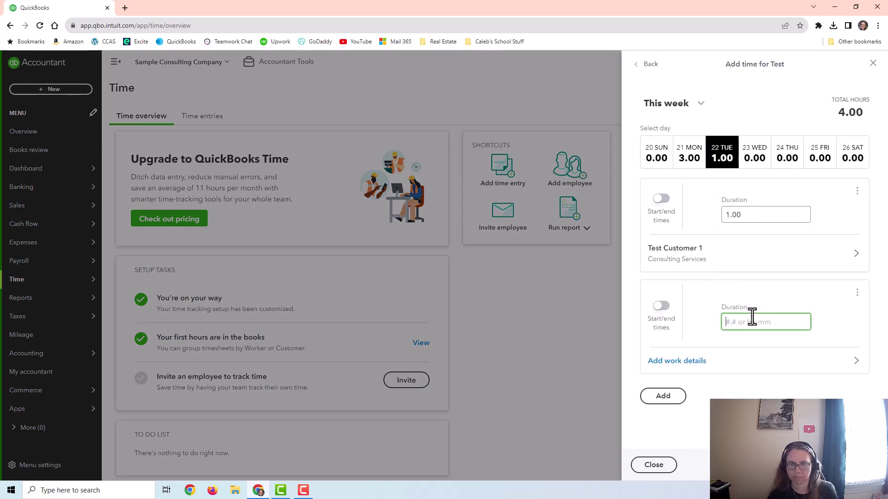
{"action": "type", "text": "3.00"}
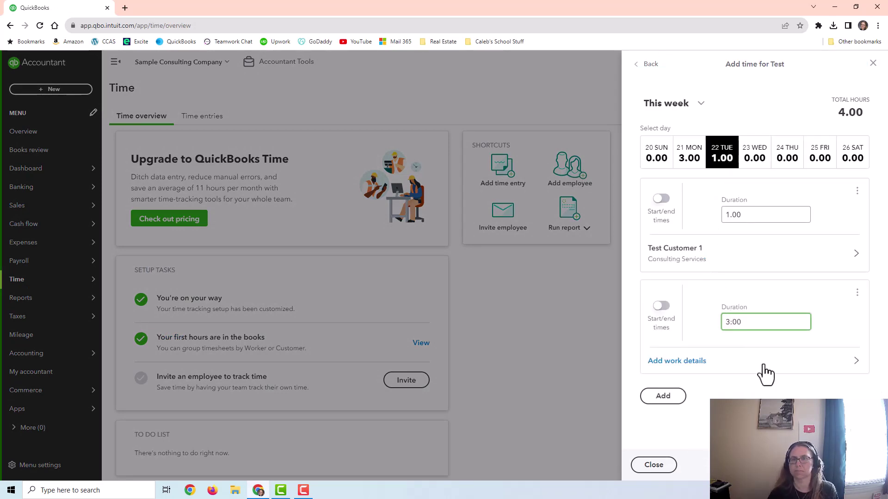
Assign it to Test Customer 3 for Consulting Services with note 'Meeting with client and researching related topics.', then save
{"action": "left_click", "coordinate": [760, 368]}
{"action": "left_click", "coordinate": [703, 181]}
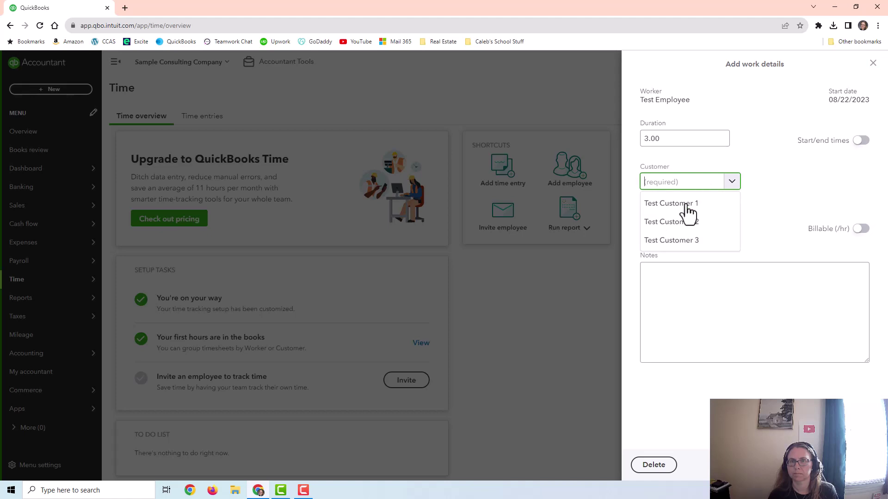
{"action": "left_click", "coordinate": [666, 242]}
{"action": "left_click", "coordinate": [696, 239]}
{"action": "left_click", "coordinate": [677, 262]}
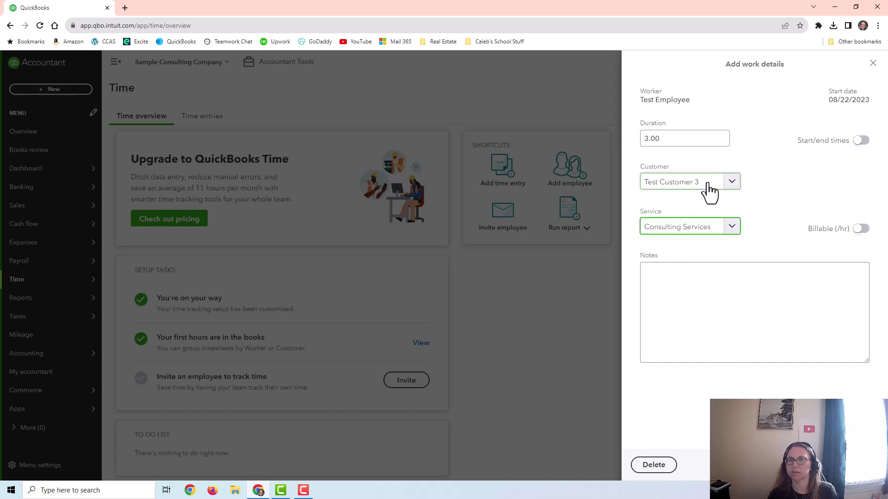
{"action": "left_click", "coordinate": [709, 299]}
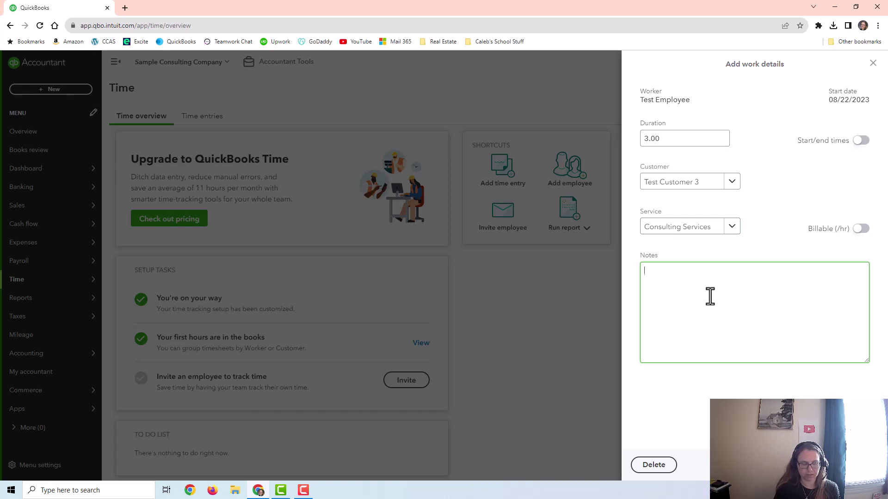
{"action": "type", "text": "Meeting with client and researching related topics."}
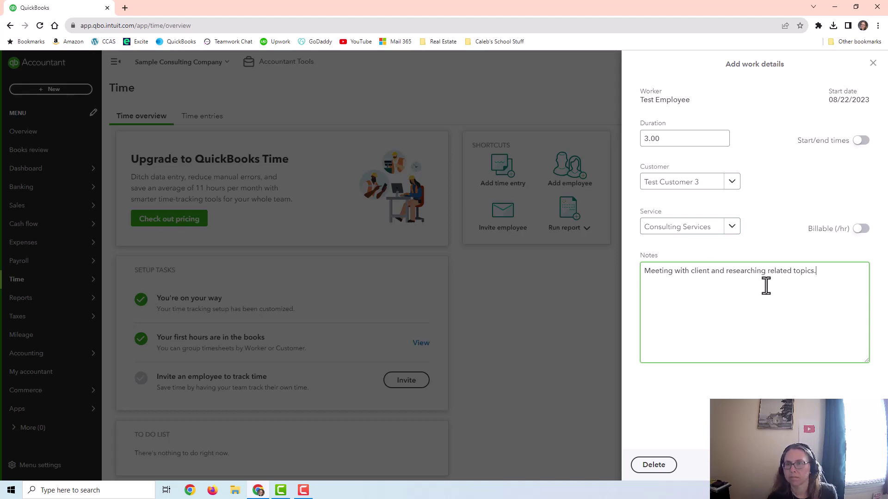
{"action": "left_click", "coordinate": [846, 465]}
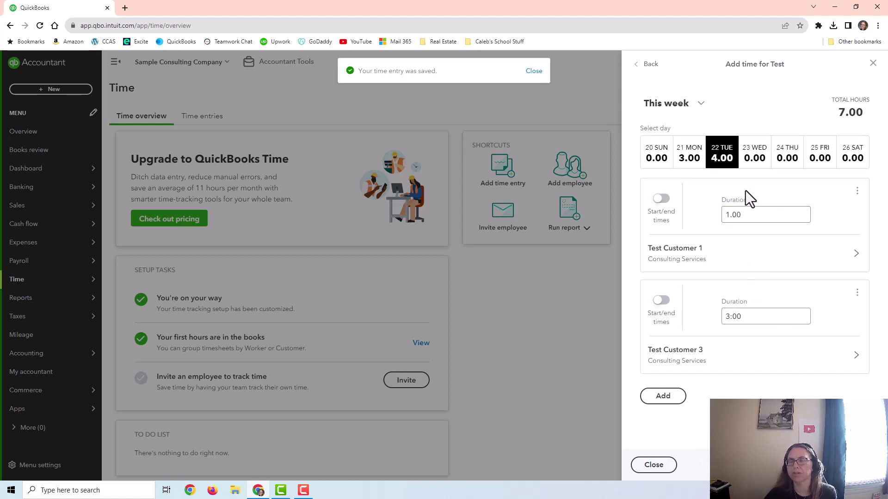
{"action": "key", "text": "Escape"}
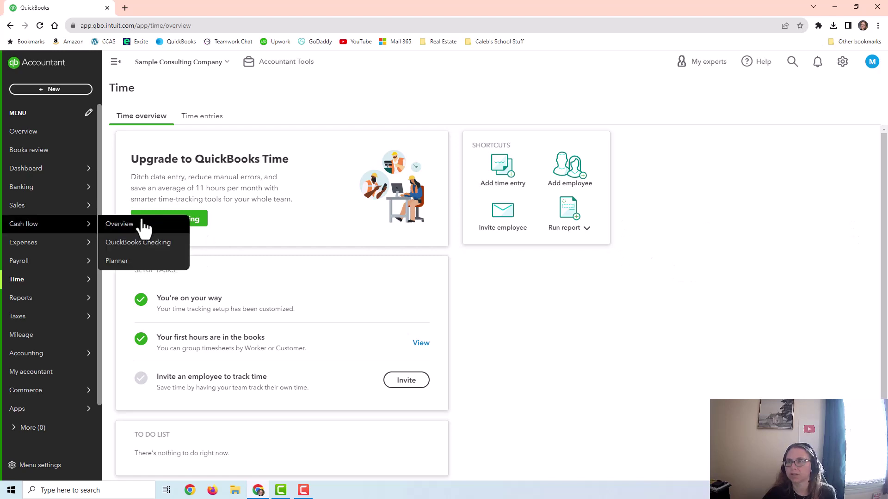
{"action": "left_click", "coordinate": [17, 208]}
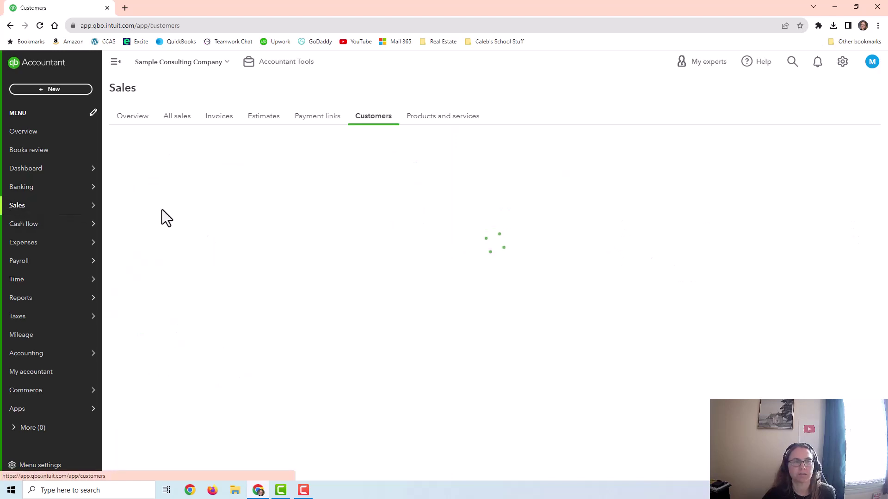
{"action": "left_click_drag", "start_coordinate": [171, 297], "coordinate": [409, 262]}
{"action": "left_click", "coordinate": [388, 228]}
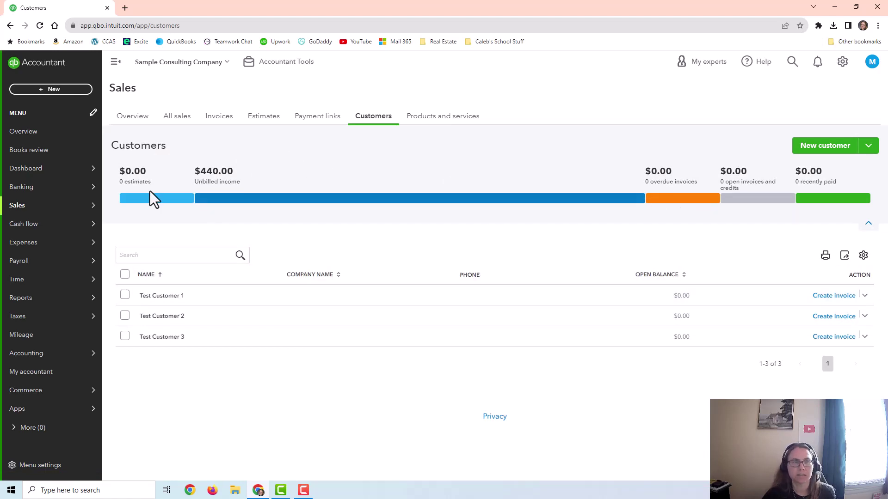
{"action": "left_click", "coordinate": [252, 198]}
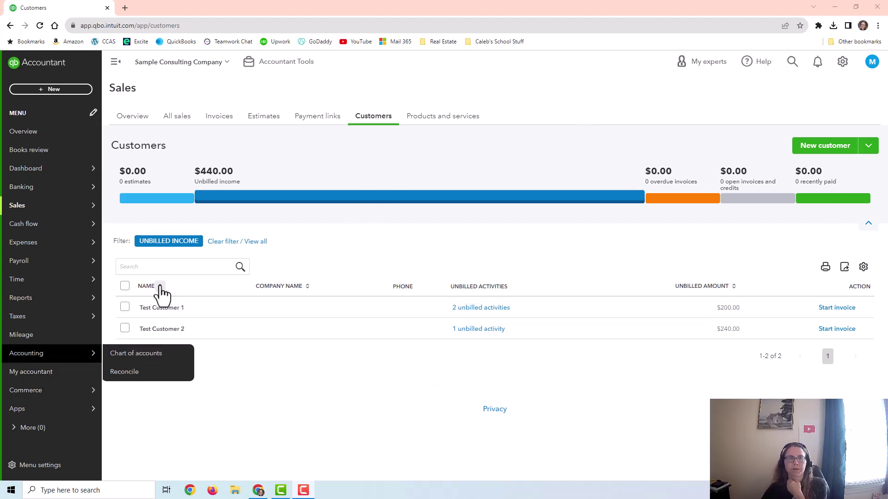
{"action": "left_click", "coordinate": [232, 245]}
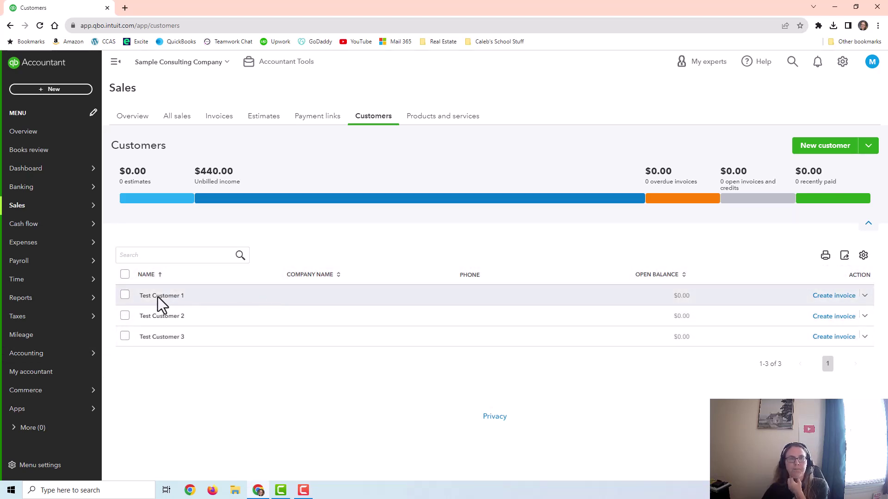
From Test Customer 1's page, convert the 8/22/23 time charge into a new invoice
{"action": "left_click", "coordinate": [157, 298]}
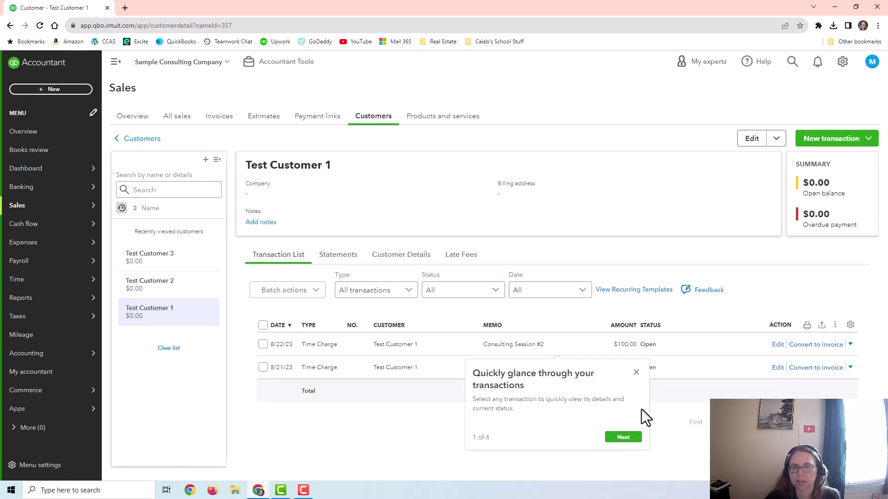
{"action": "left_click", "coordinate": [636, 373]}
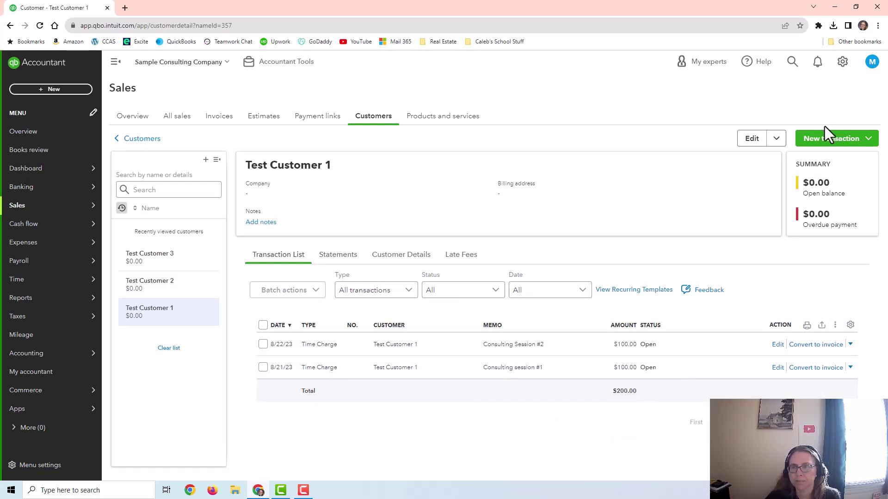
{"action": "left_click", "coordinate": [817, 141]}
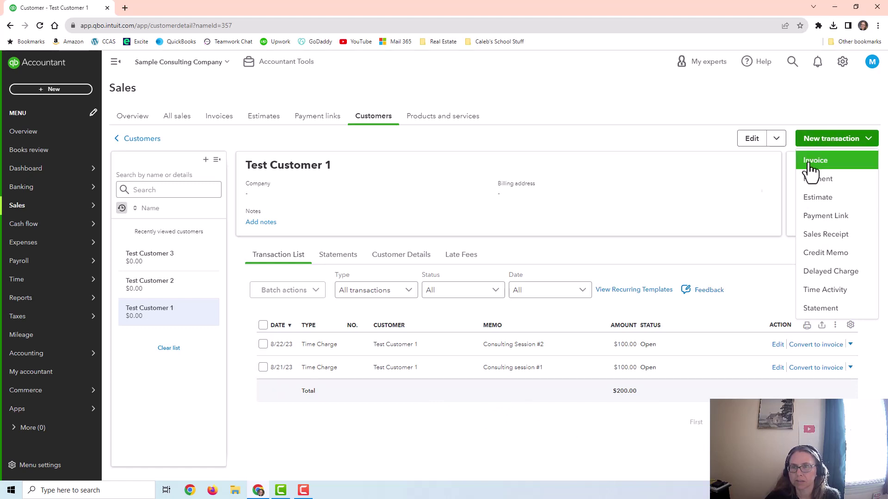
{"action": "left_click", "coordinate": [749, 333]}
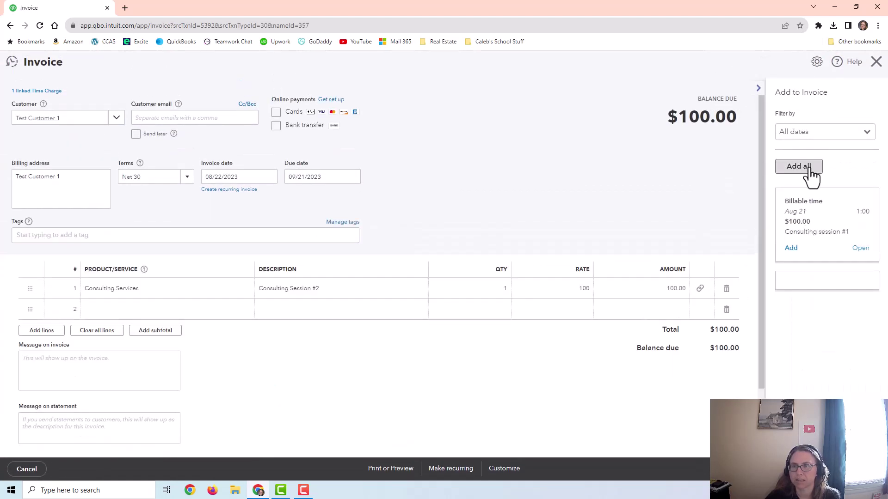
Add Test Customer 1's remaining billable time charge to the invoice
{"action": "left_click", "coordinate": [791, 248]}
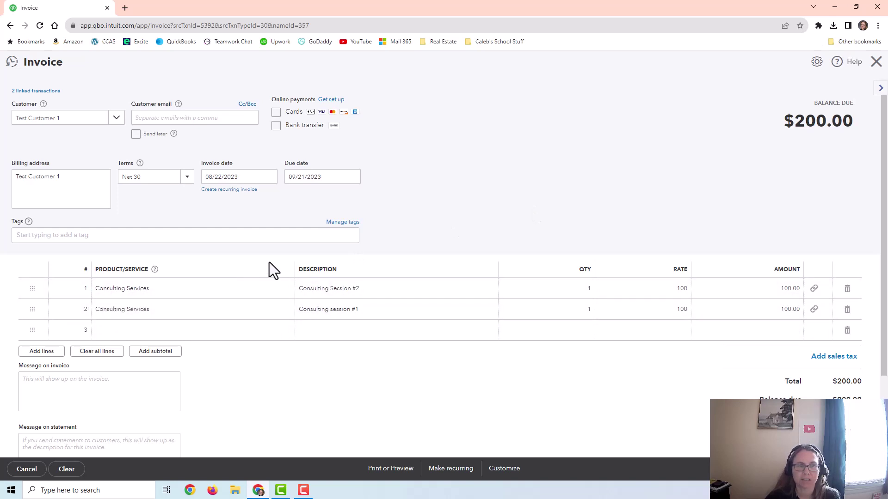
{"action": "left_click", "coordinate": [509, 470]}
{"action": "left_click", "coordinate": [344, 392]}
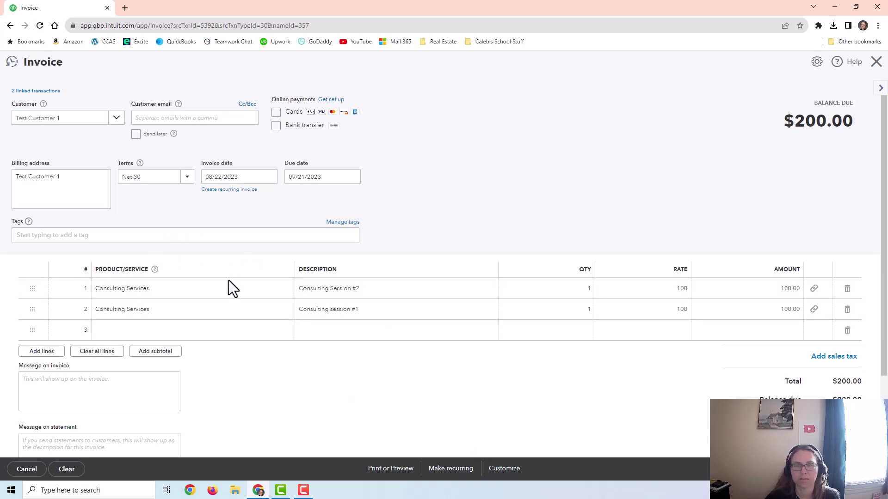
Capitalize 'Session' in the second line's description and save invoice 1002 for $200.00
{"action": "left_click", "coordinate": [335, 310]}
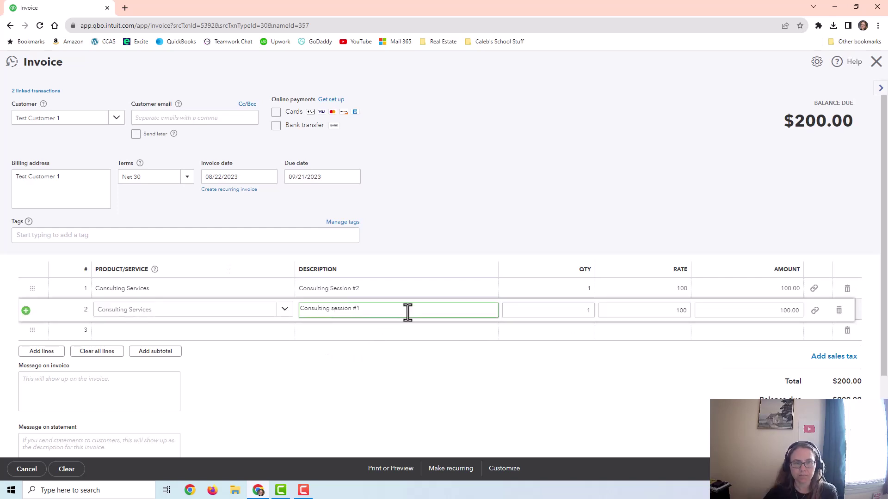
{"action": "key", "text": "Delete"}
{"action": "type", "text": "S"}
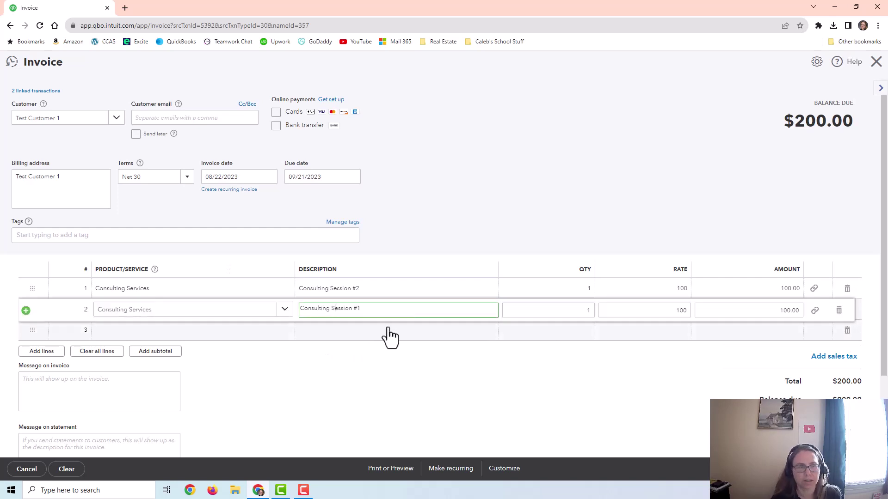
{"action": "left_click", "coordinate": [388, 366]}
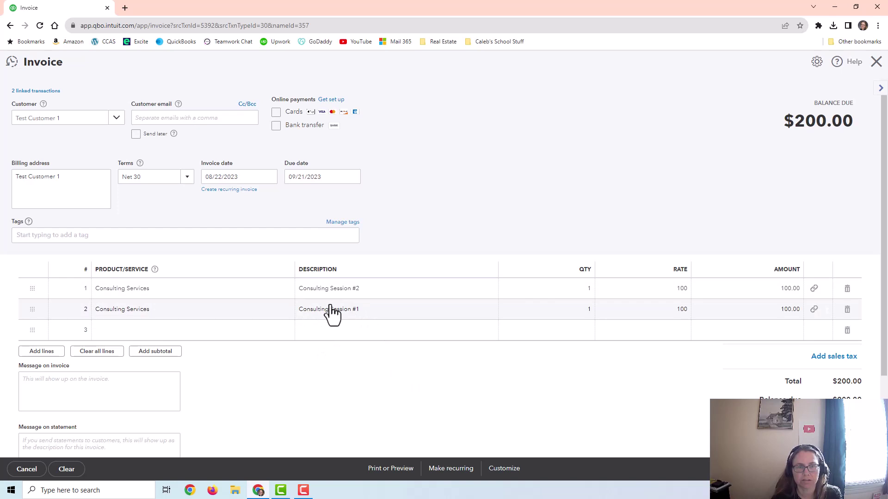
{"action": "left_click", "coordinate": [409, 289]}
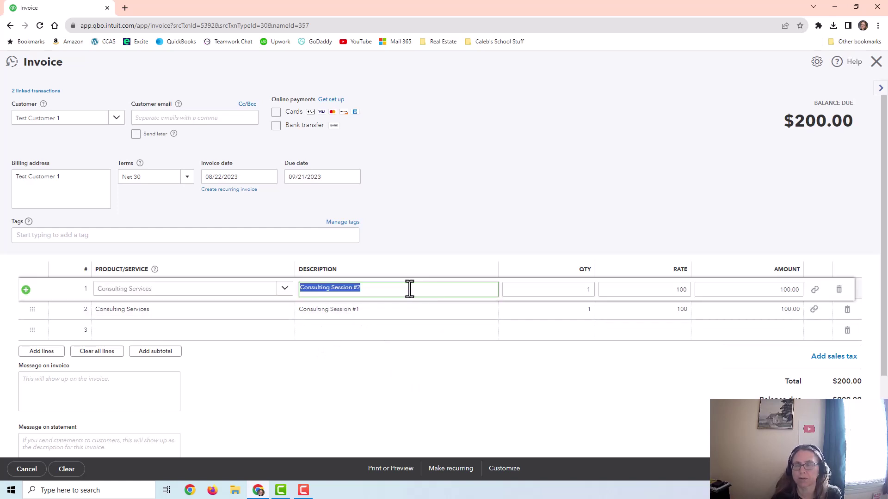
{"action": "left_click", "coordinate": [391, 320]}
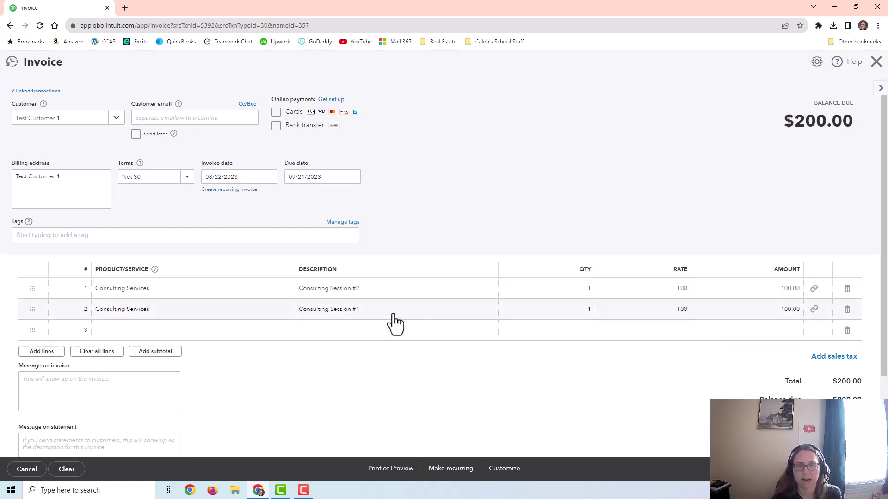
{"action": "left_click", "coordinate": [385, 310]}
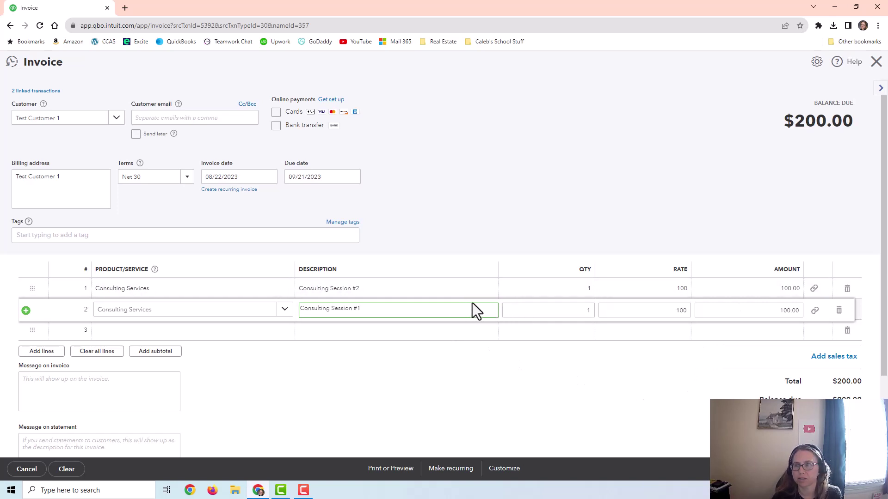
{"action": "left_click", "coordinate": [419, 293]}
{"action": "left_click", "coordinate": [400, 291]}
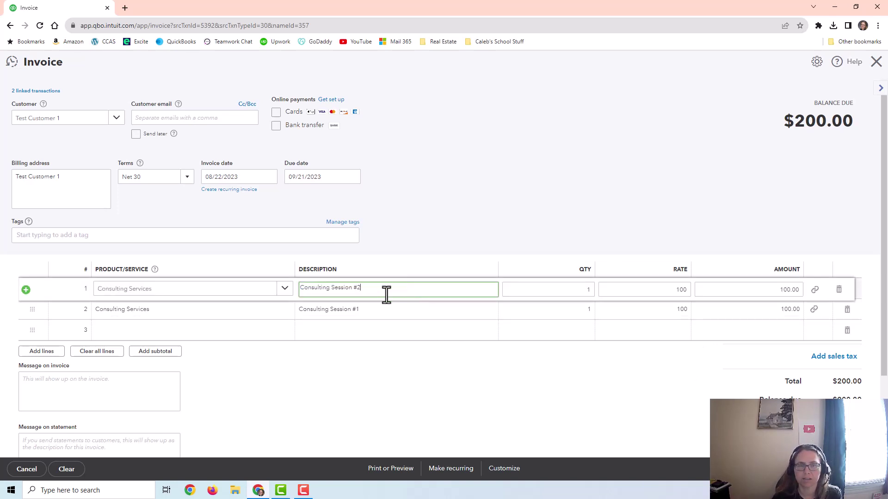
{"action": "left_click", "coordinate": [389, 311]}
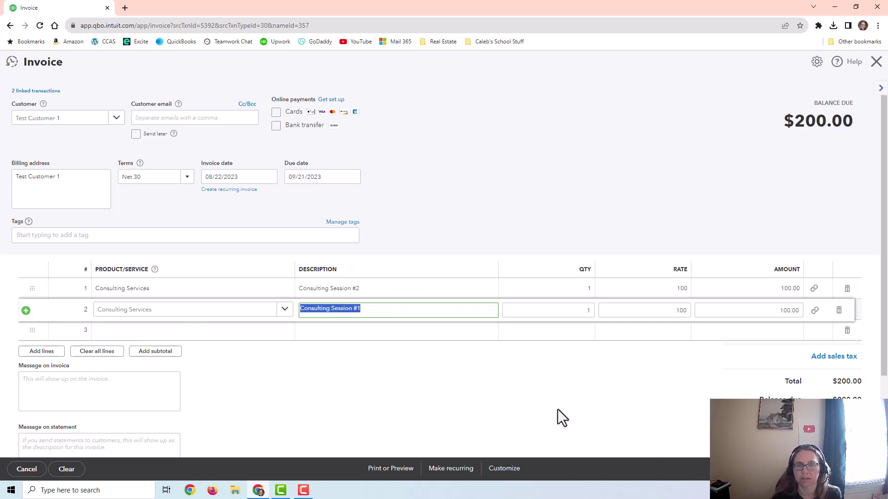
{"action": "key", "text": "Escape"}
{"action": "left_click", "coordinate": [787, 469]}
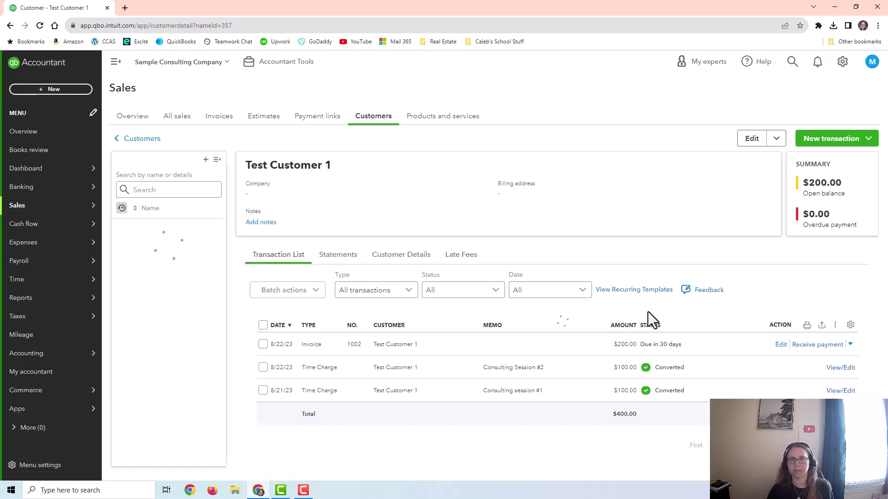
Remove and re-add the Consulting Session #2 time line on invoice 1002 so Session #1 comes first, keeping $200
{"action": "left_click", "coordinate": [358, 345]}
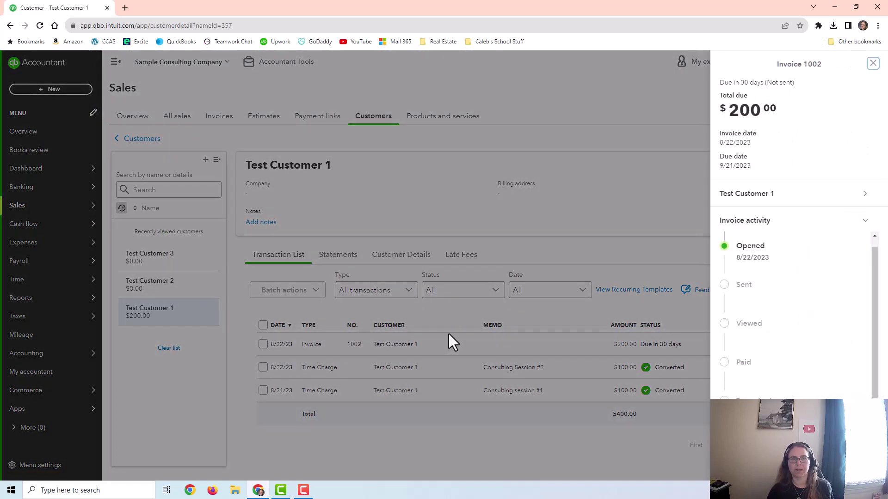
{"action": "left_click", "coordinate": [518, 280]}
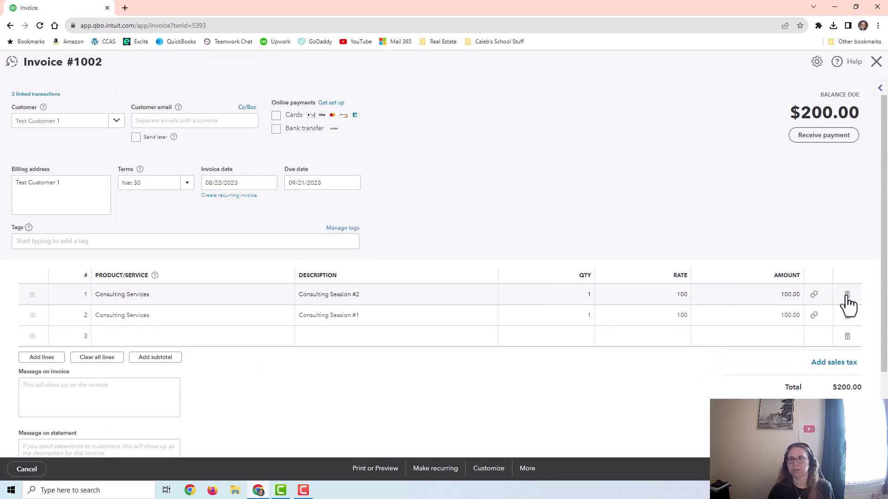
{"action": "left_click", "coordinate": [848, 296]}
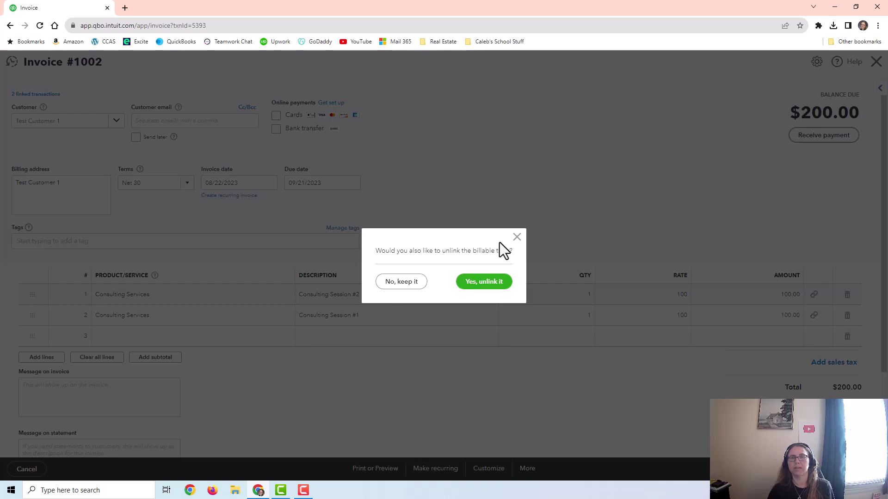
{"action": "left_click", "coordinate": [489, 283]}
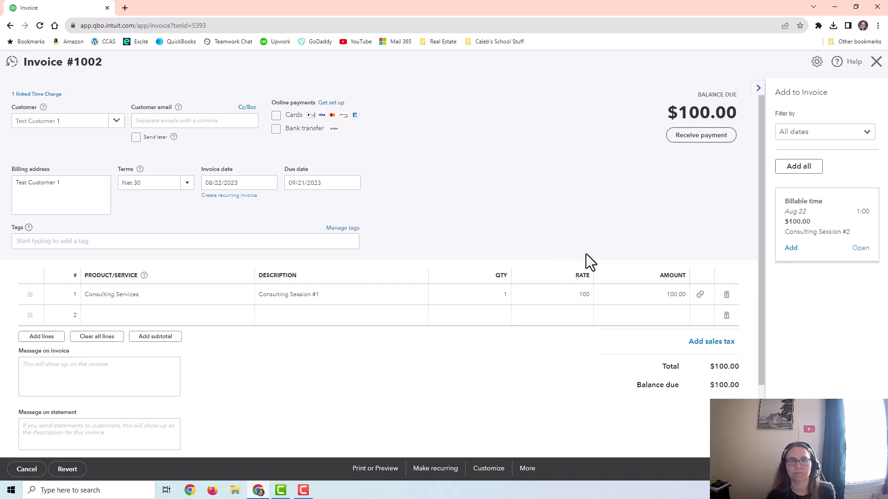
{"action": "left_click", "coordinate": [790, 248]}
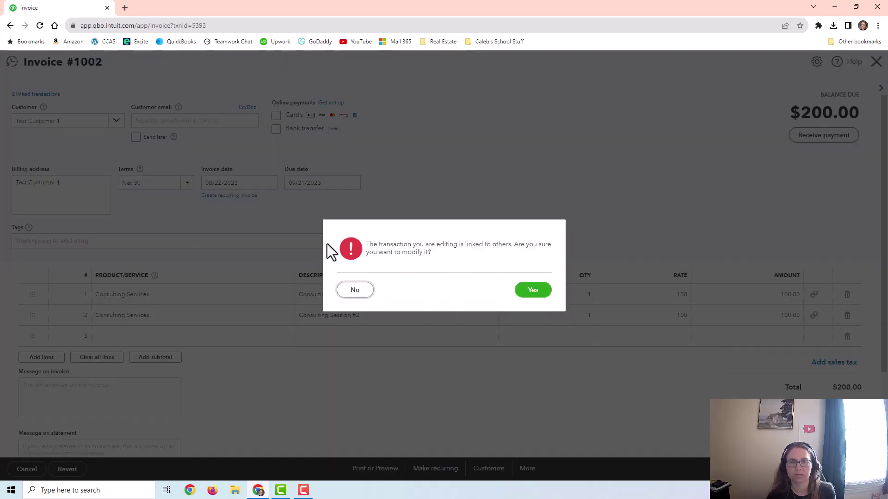
{"action": "left_click", "coordinate": [532, 291]}
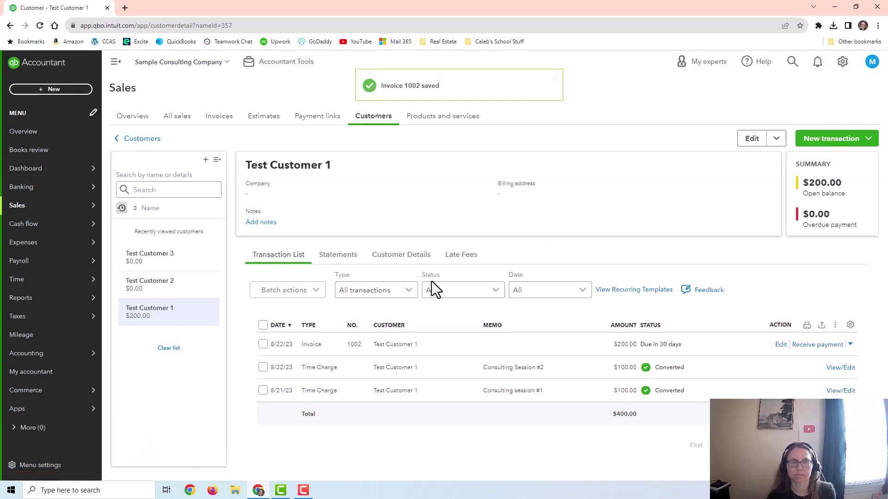
Start a new invoice for Test Customer 2 from the customer's page
{"action": "left_click", "coordinate": [363, 119]}
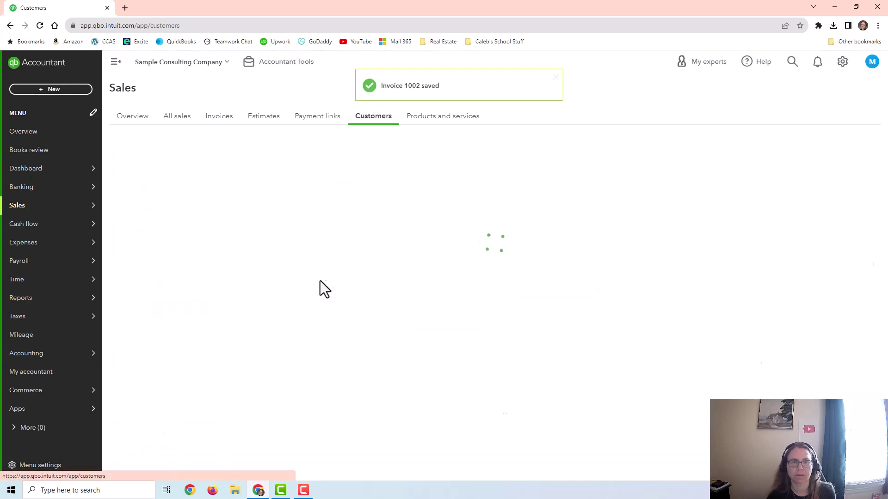
{"action": "left_click", "coordinate": [171, 315]}
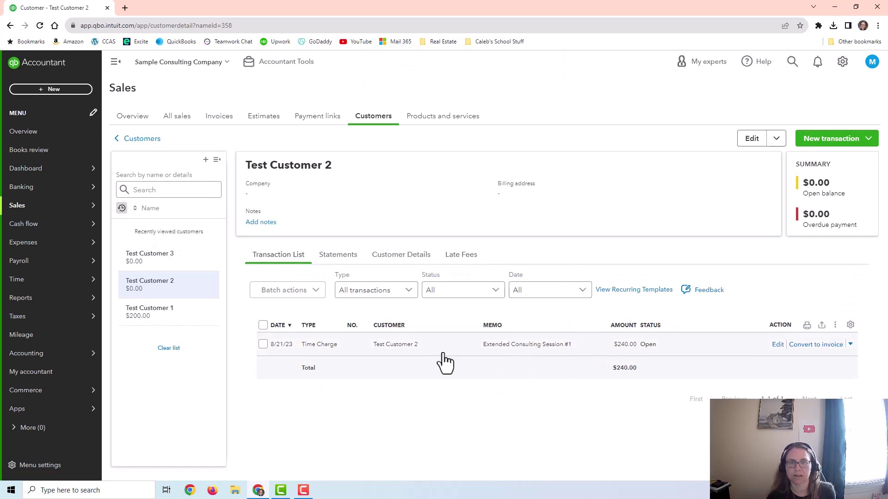
{"action": "left_click", "coordinate": [826, 140]}
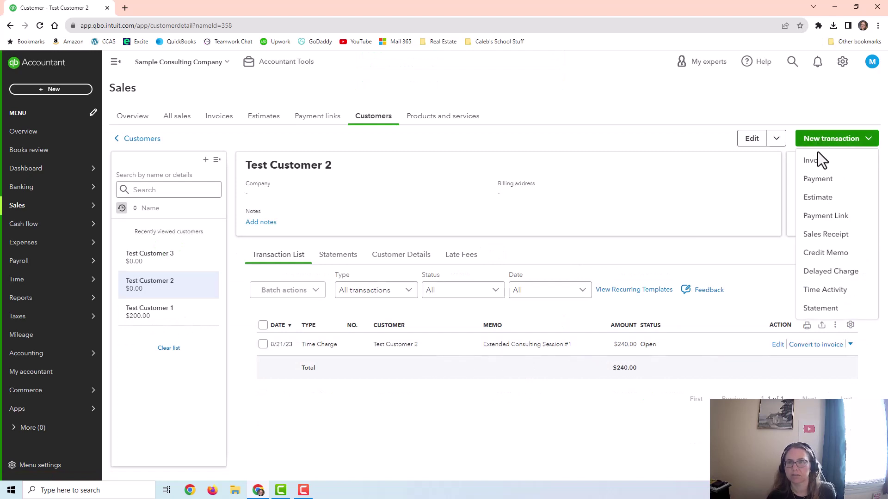
{"action": "left_click", "coordinate": [818, 158]}
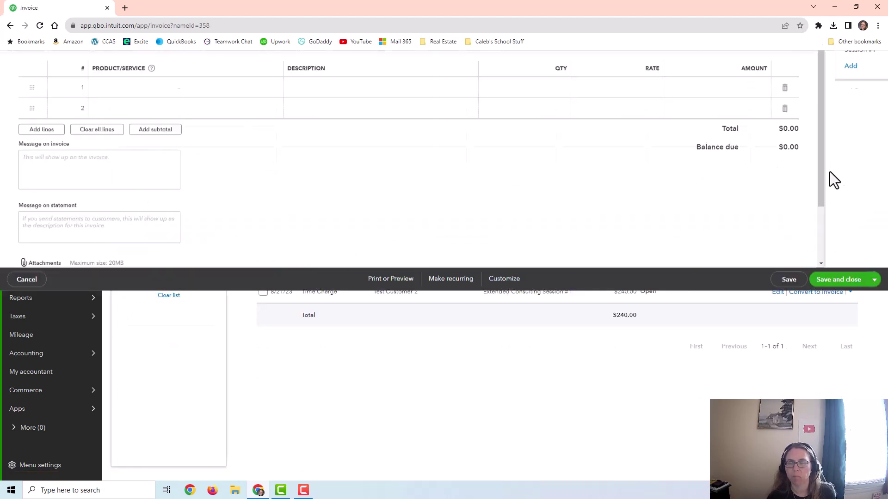
Bill the $240 Extended Consulting Session #1 time charge on invoice 1003 and save it
{"action": "left_click", "coordinate": [791, 257]}
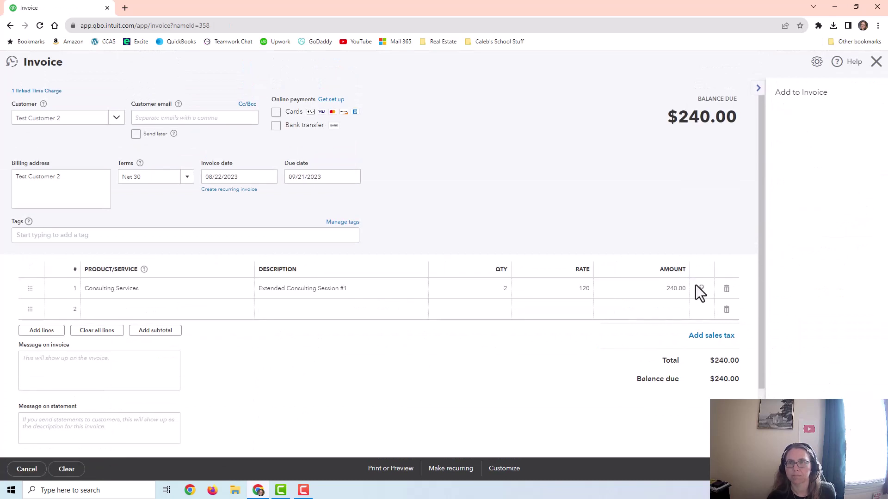
{"action": "left_click", "coordinate": [726, 288]}
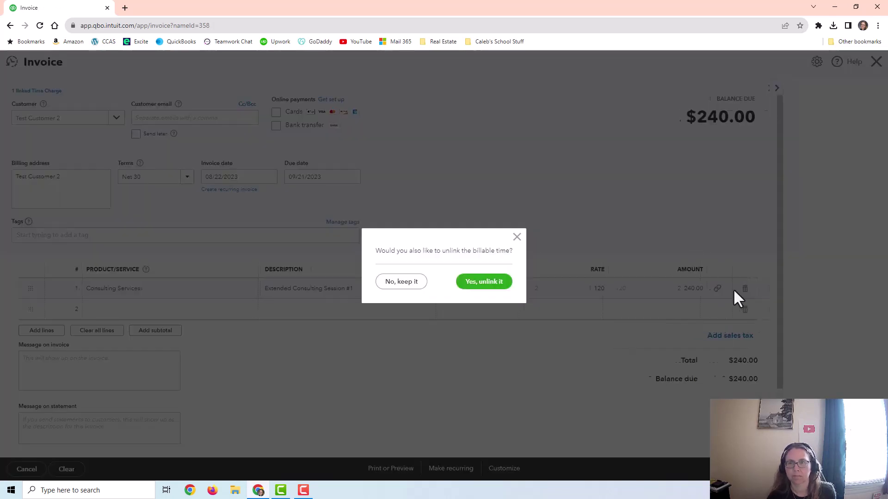
{"action": "left_click", "coordinate": [481, 281]}
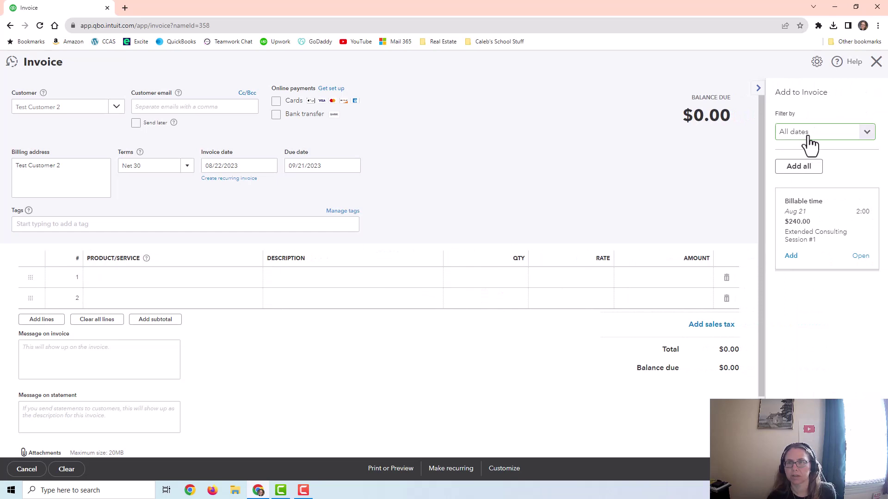
{"action": "left_click", "coordinate": [801, 167]}
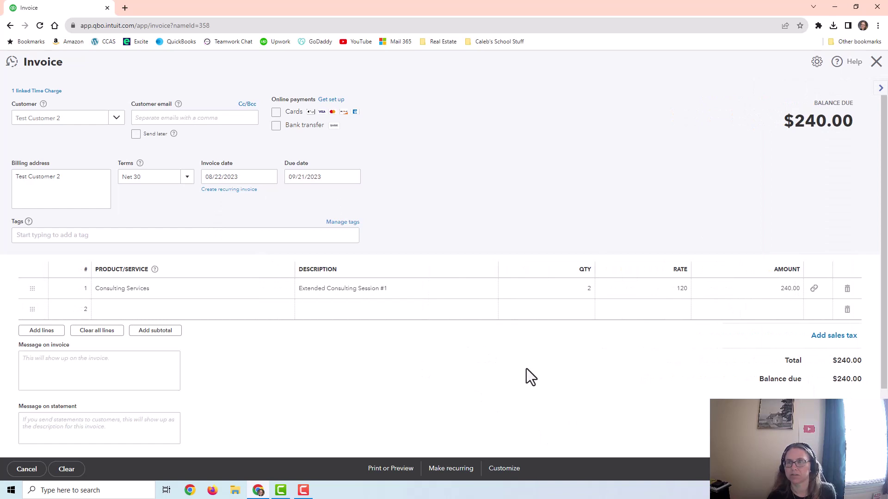
{"action": "key", "text": "ctrl+alt+d"}
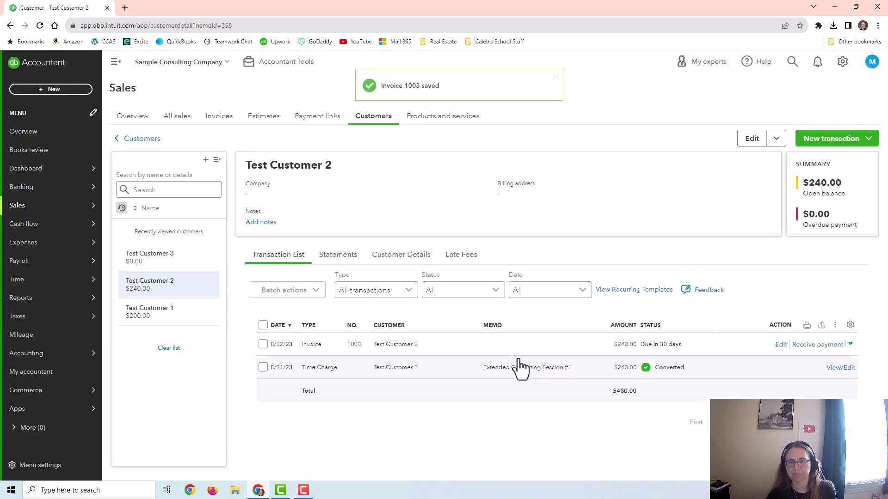
Start a new invoice for Test Customer 3 from the customer's page
{"action": "mouse_move", "coordinate": [68, 306]}
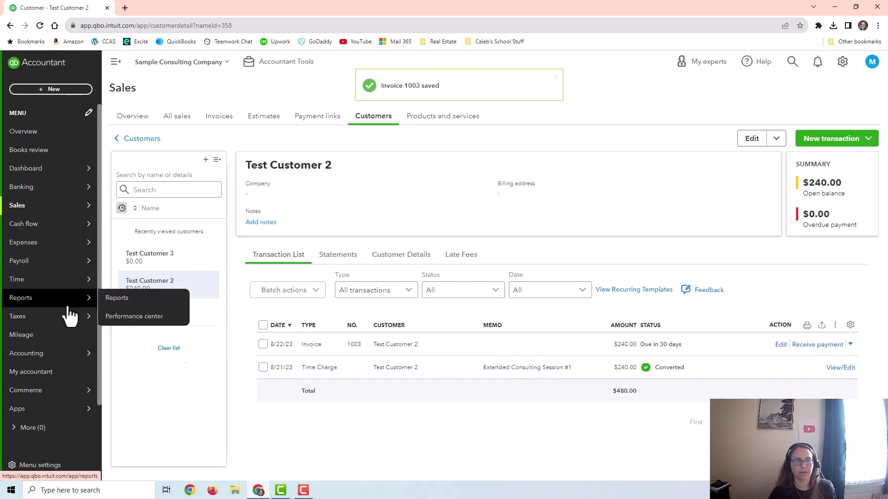
{"action": "left_click", "coordinate": [374, 123]}
{"action": "left_click", "coordinate": [174, 337]}
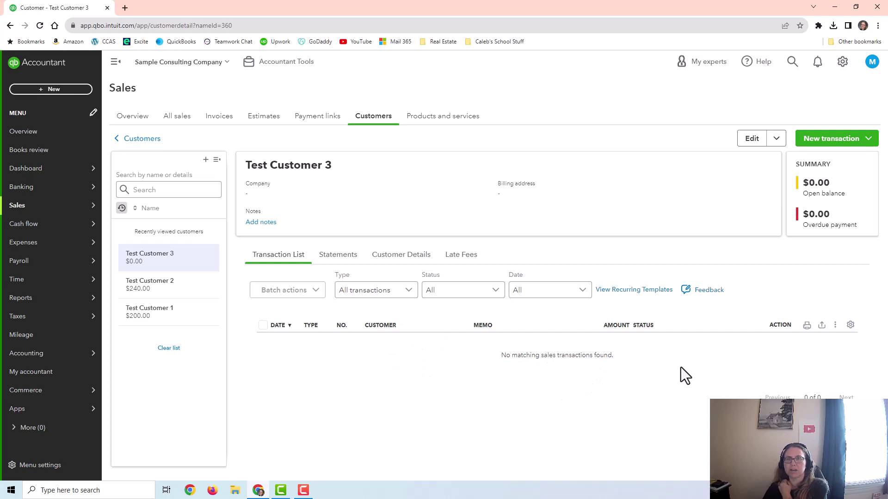
{"action": "left_click", "coordinate": [833, 138]}
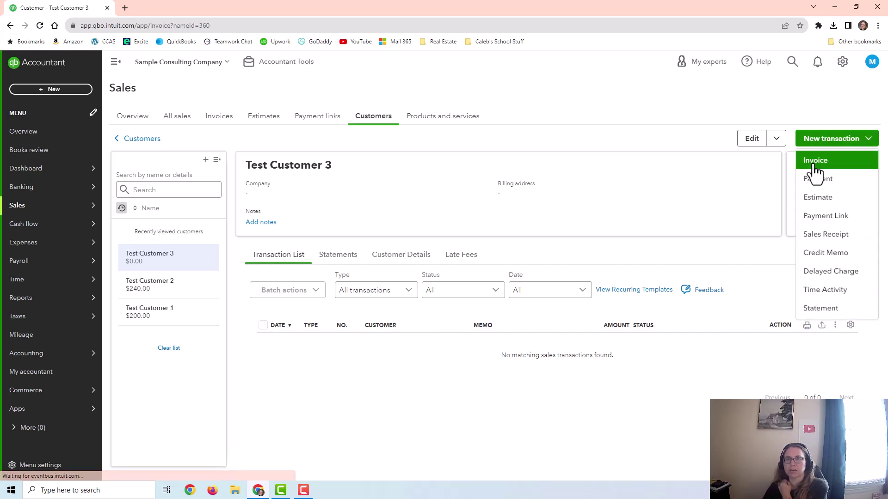
{"action": "left_click", "coordinate": [812, 162]}
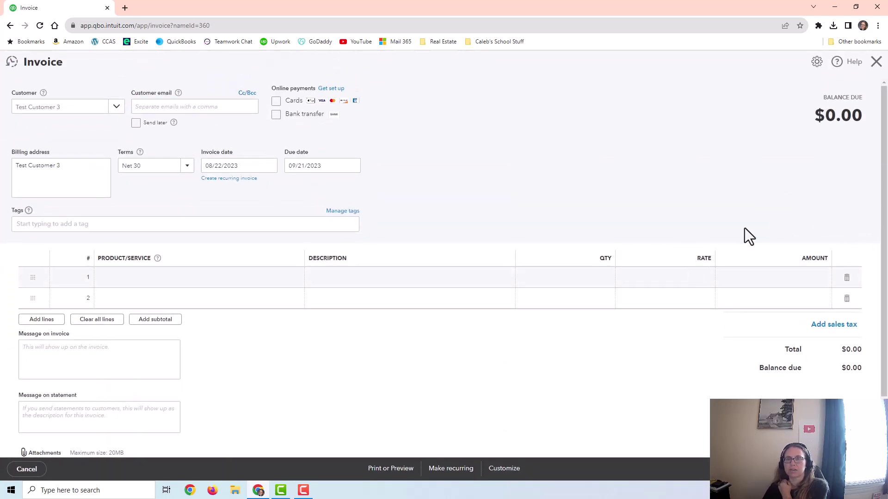
Add a Consulting Services line at rate 1,000 with the August 2023 description, then save invoice 1004
{"action": "left_click", "coordinate": [244, 278]}
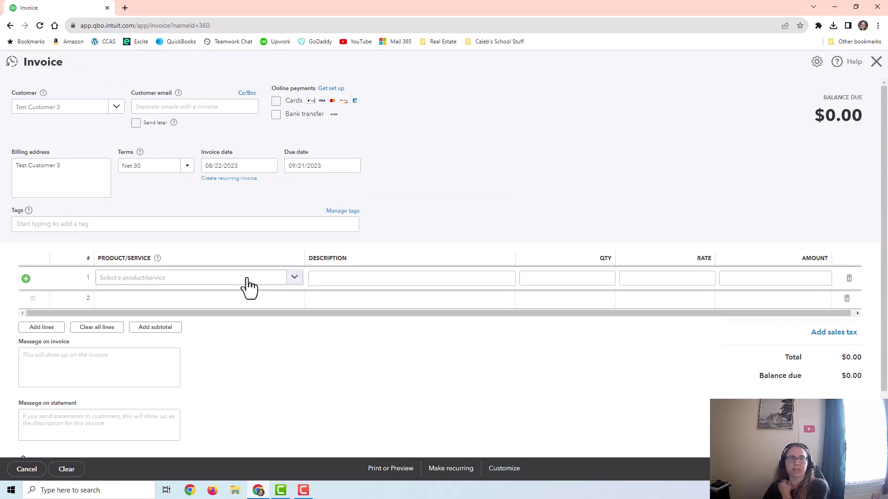
{"action": "left_click", "coordinate": [173, 319]}
{"action": "left_click", "coordinate": [337, 278]}
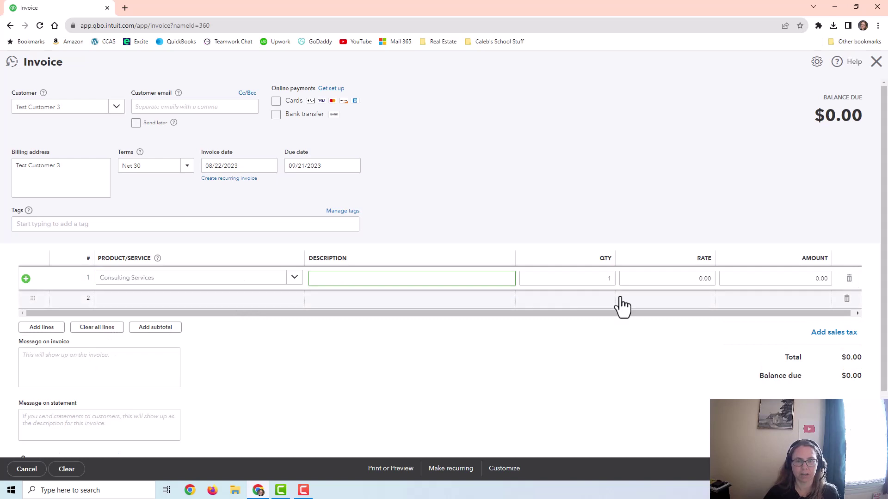
{"action": "left_click", "coordinate": [650, 278]}
{"action": "type", "text": "1,0"}
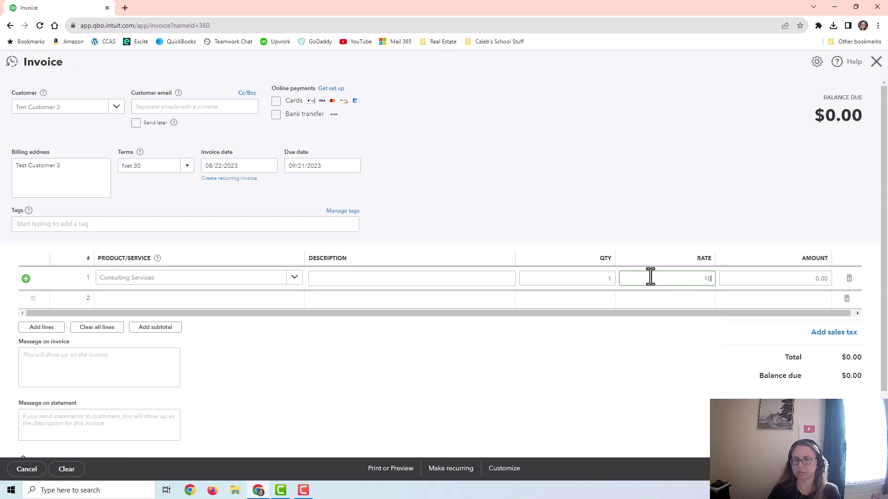
{"action": "type", "text": "00"}
{"action": "left_click", "coordinate": [467, 279]}
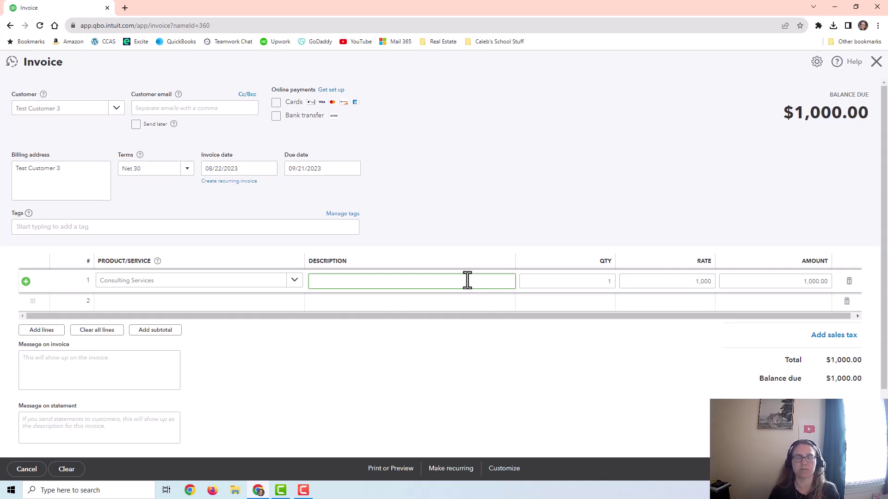
{"action": "type", "text": "August 2023 Consulting Services"}
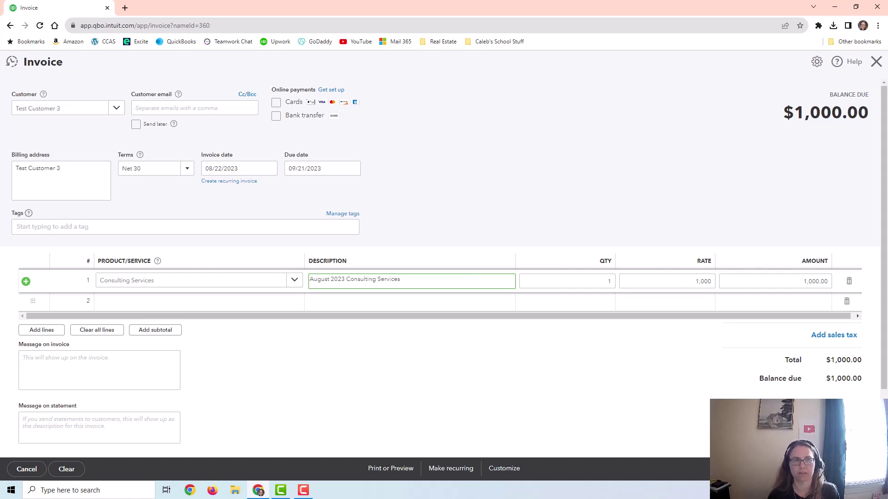
{"action": "key", "text": "Escape"}
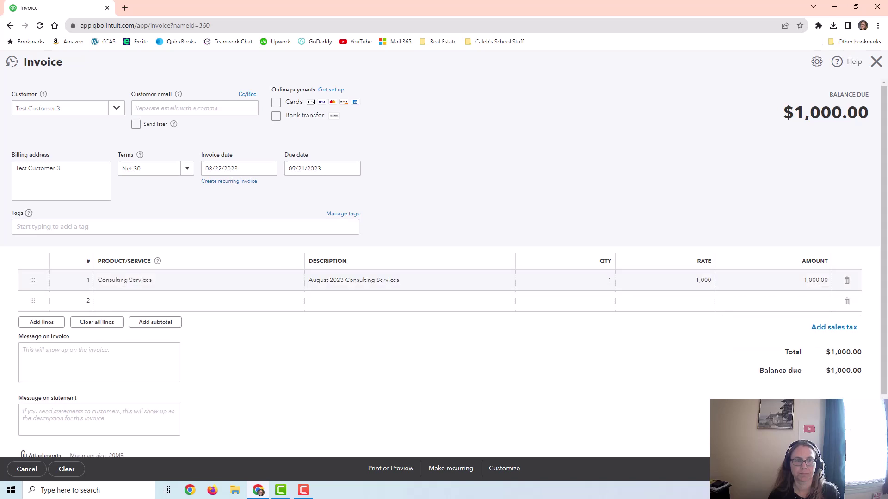
{"action": "key", "text": "ctrl+alt+d"}
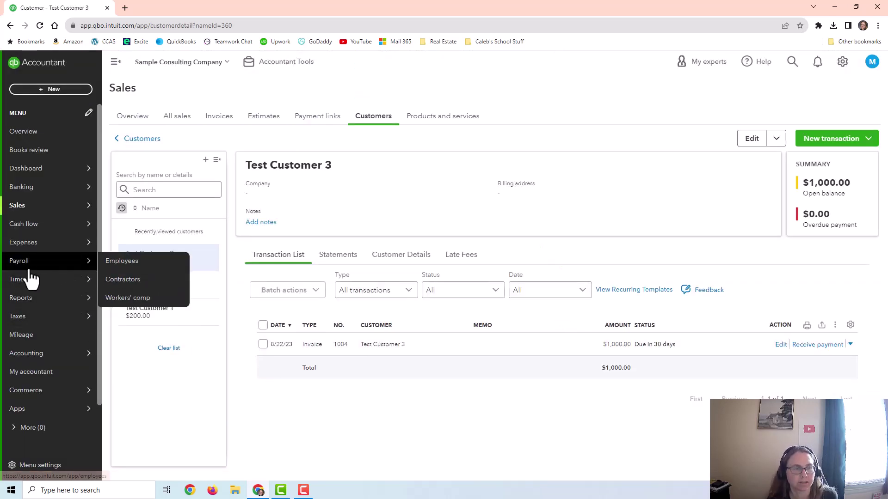
Open the Time Activities by Customer Detail report for August 1–22, 2023 from the Reports list
{"action": "left_click", "coordinate": [23, 300]}
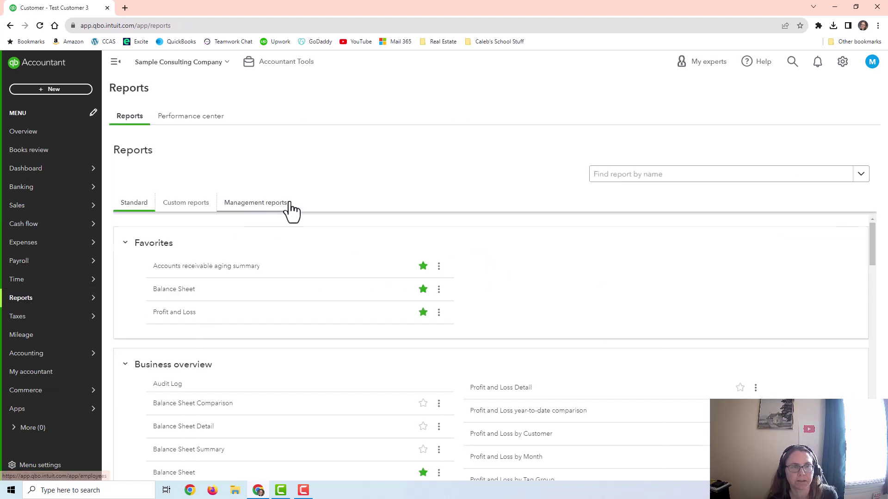
{"action": "scroll", "coordinate": [359, 397], "scroll_direction": "down", "scroll_amount": 15}
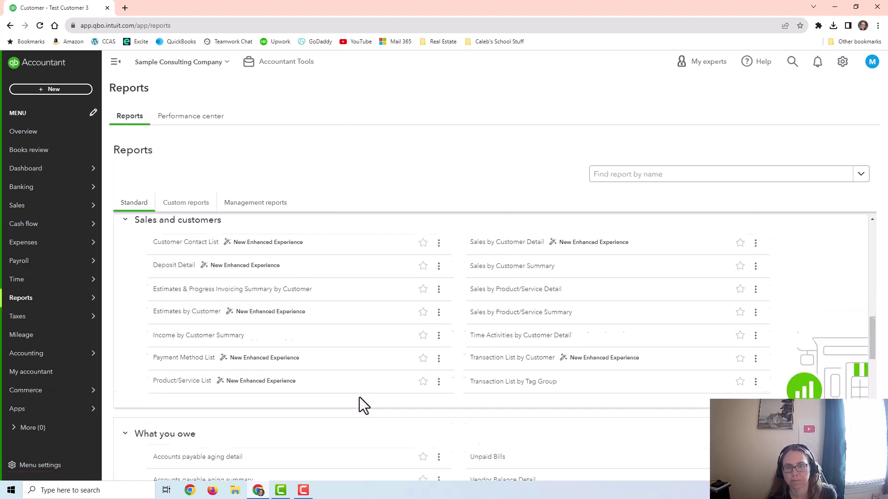
{"action": "left_click", "coordinate": [511, 321]}
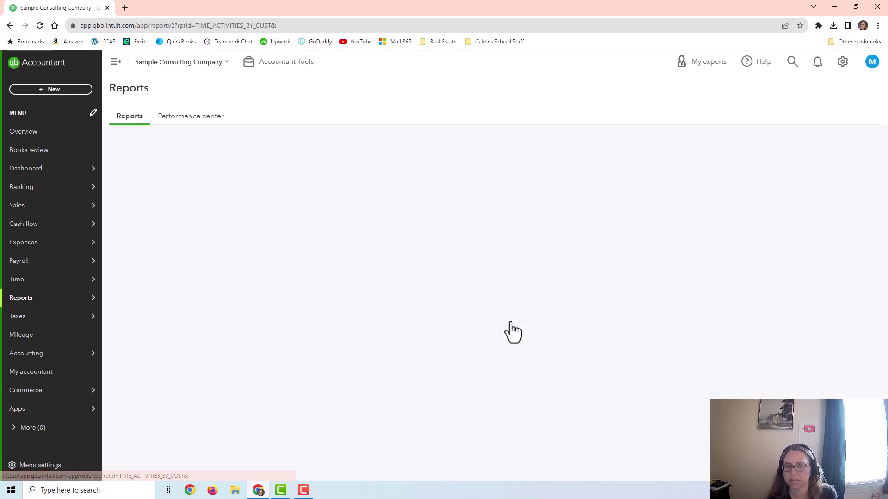
{"action": "scroll", "coordinate": [512, 330], "scroll_direction": "down", "scroll_amount": 1}
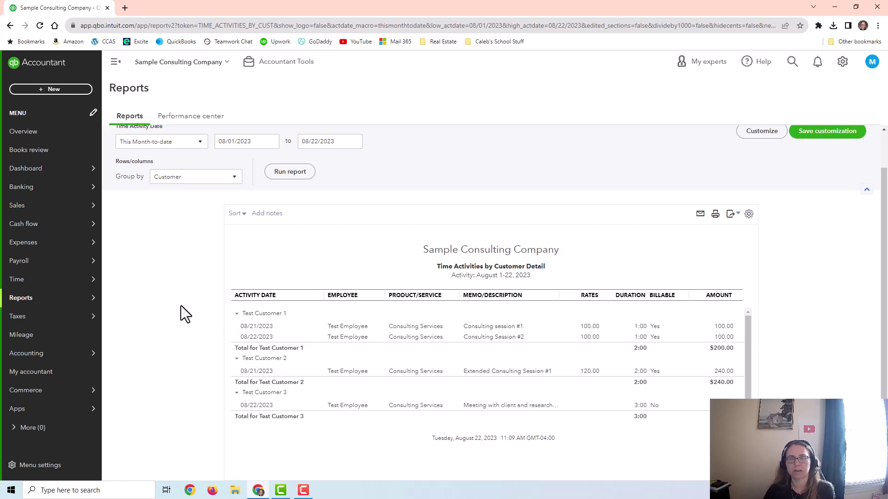
{"action": "mouse_move", "coordinate": [72, 289]}
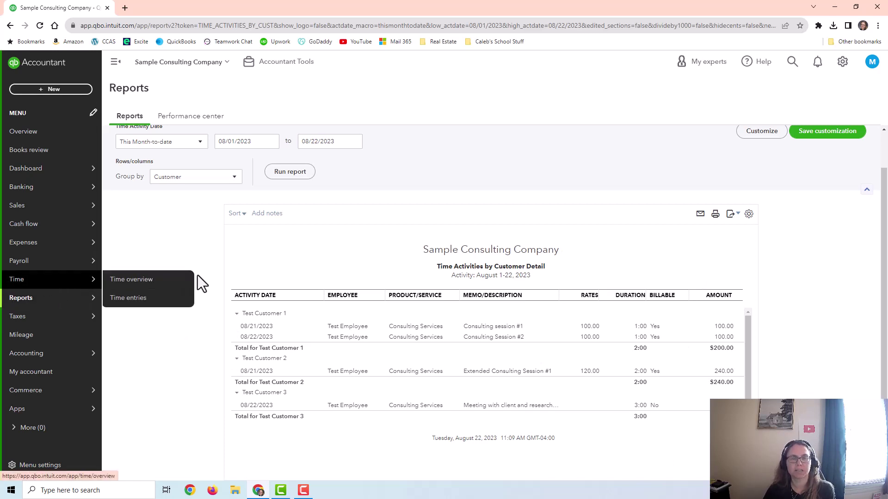